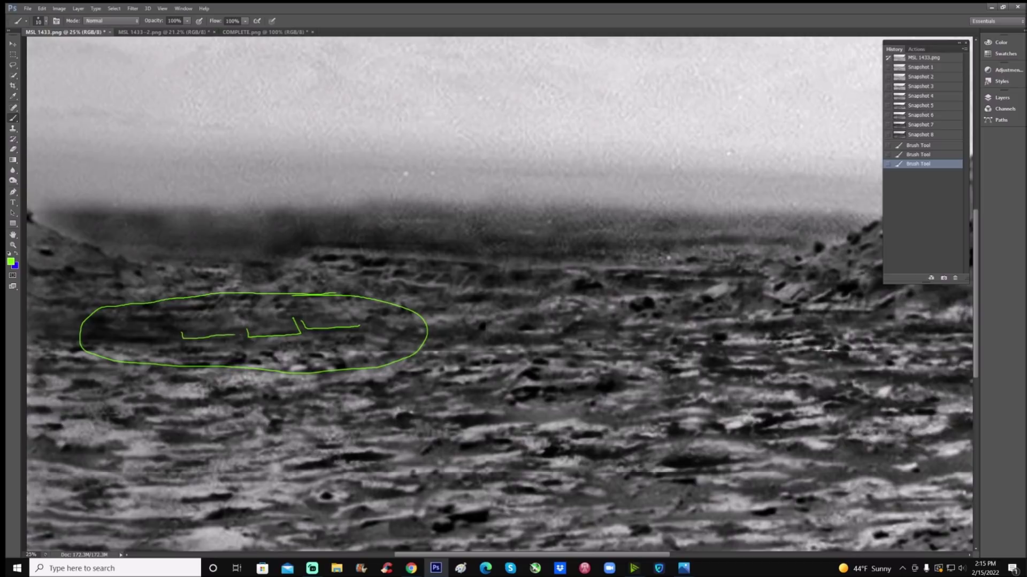
Step: Extend the green bracket marks along the dark band inside the circled area and compare them with Snapshot 5
{"action": "left_click_drag", "start_coordinate": [115, 333], "coordinate": [181, 336]}
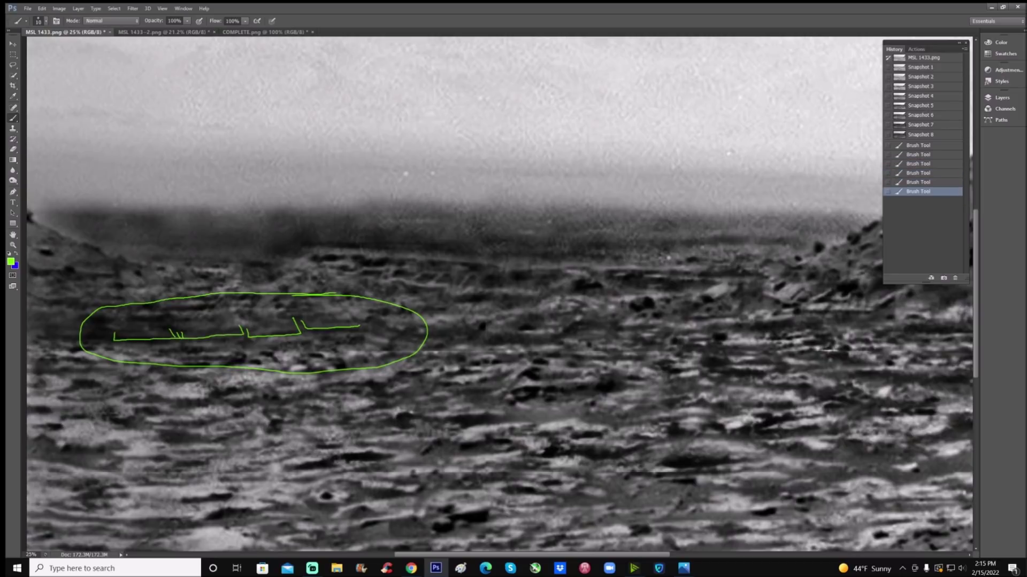
{"action": "left_click", "coordinate": [940, 106]}
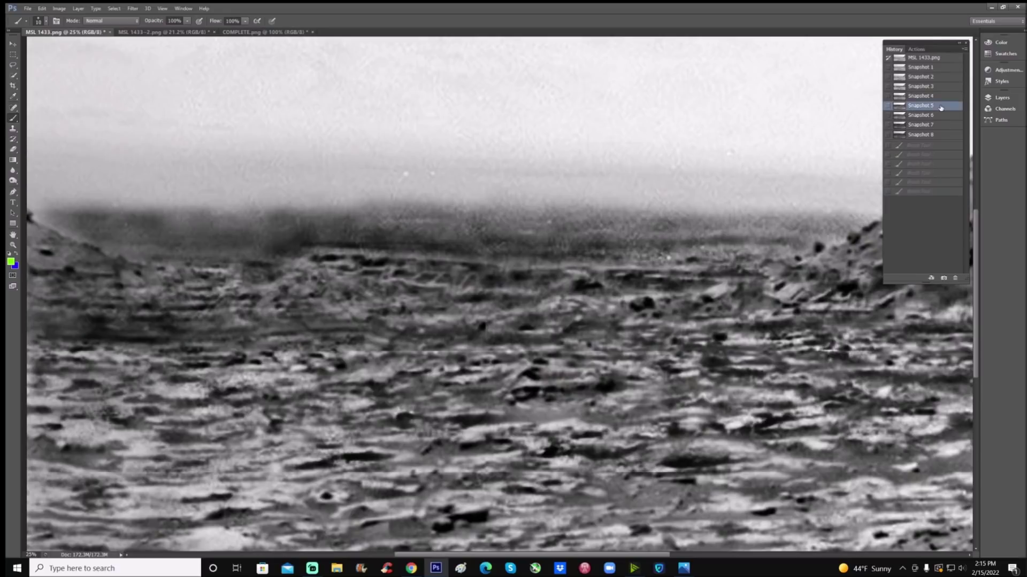
{"action": "left_click", "coordinate": [938, 192]}
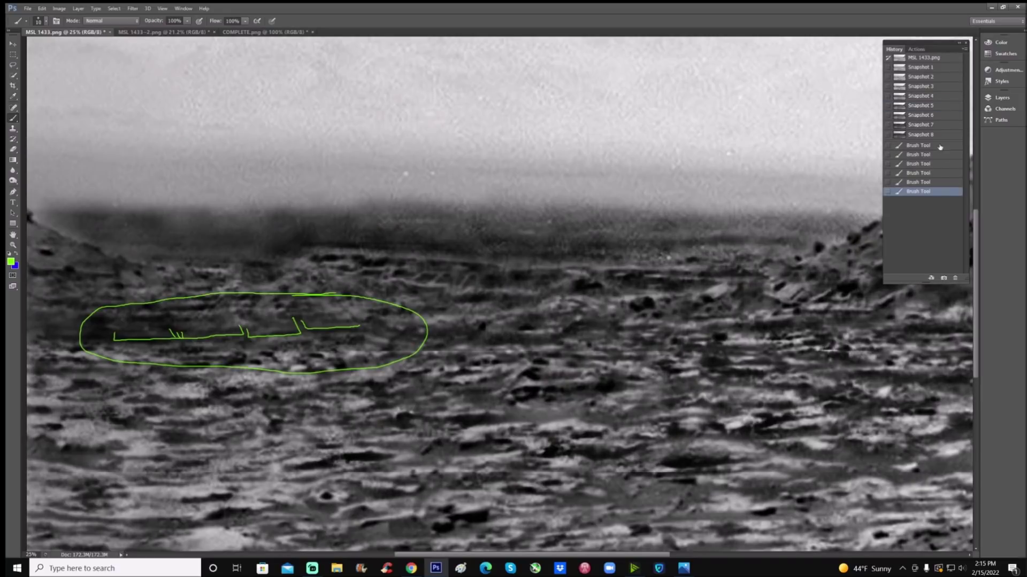
Step: Compare history Snapshots 5, 6 and 8 of the terrain image and examine the area around the horizon in Snapshot 8
{"action": "left_click", "coordinate": [940, 106]}
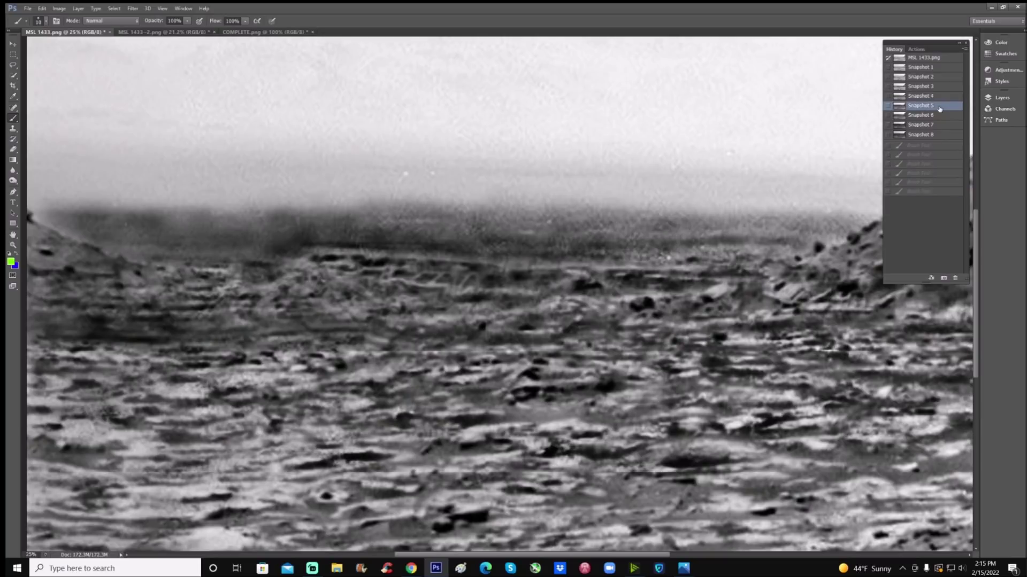
{"action": "left_click", "coordinate": [939, 115]}
{"action": "left_click", "coordinate": [953, 126]}
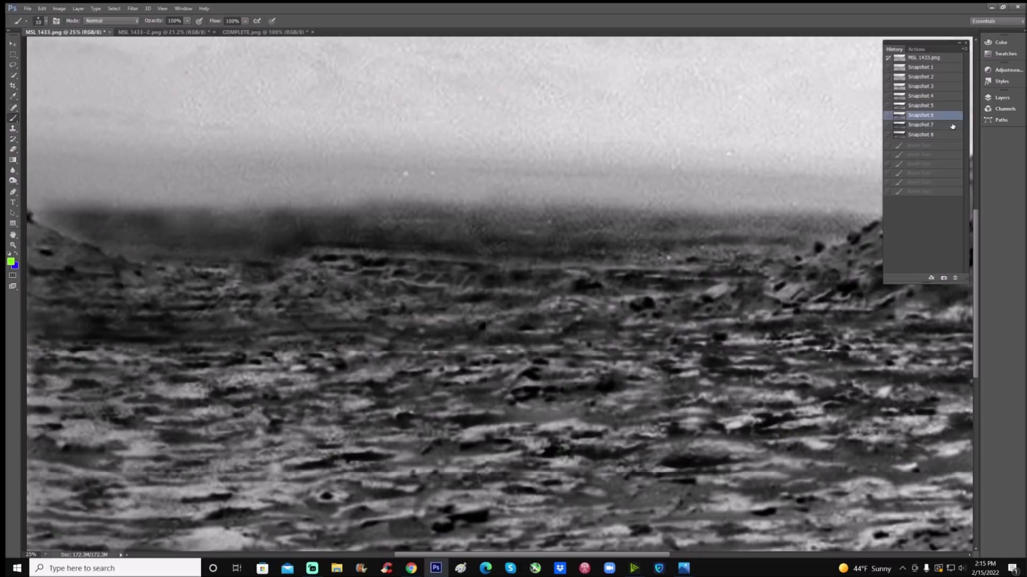
{"action": "left_click_drag", "start_coordinate": [674, 289], "coordinate": [684, 282]}
{"action": "left_click", "coordinate": [928, 135]}
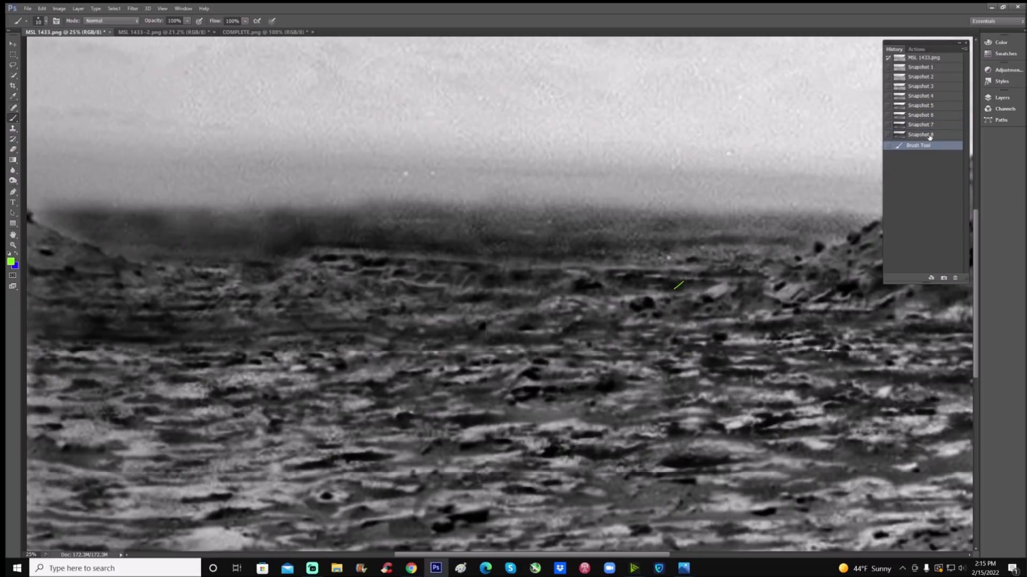
{"action": "left_click", "coordinate": [13, 244]}
{"action": "left_click_drag", "start_coordinate": [413, 285], "coordinate": [483, 156]}
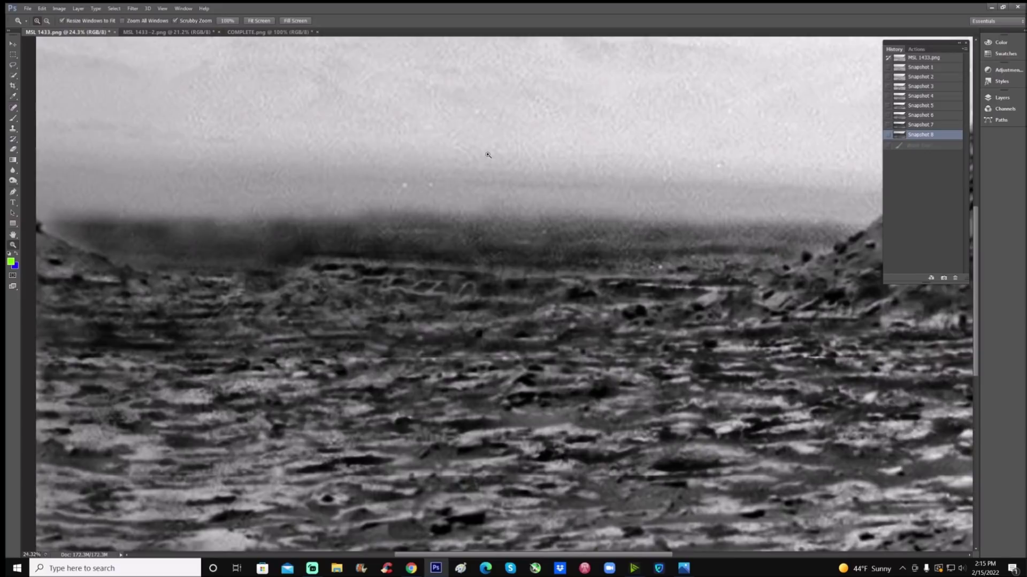
Step: In MSL 1433-2.png, brush a green vertical line at the foot of the ridge with horizontal arrows pointing away on both sides
{"action": "left_click", "coordinate": [196, 36]}
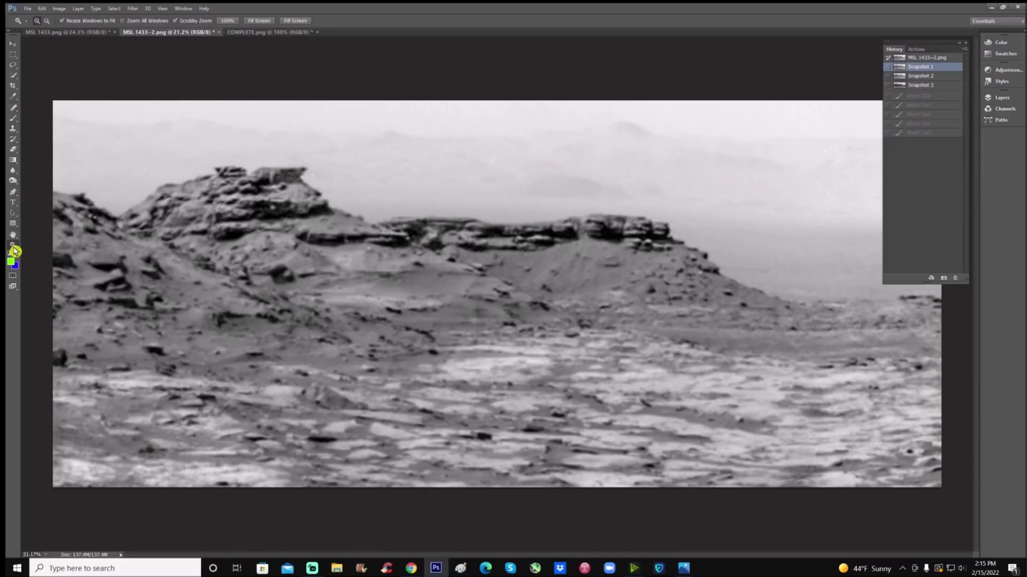
{"action": "left_click", "coordinate": [12, 118]}
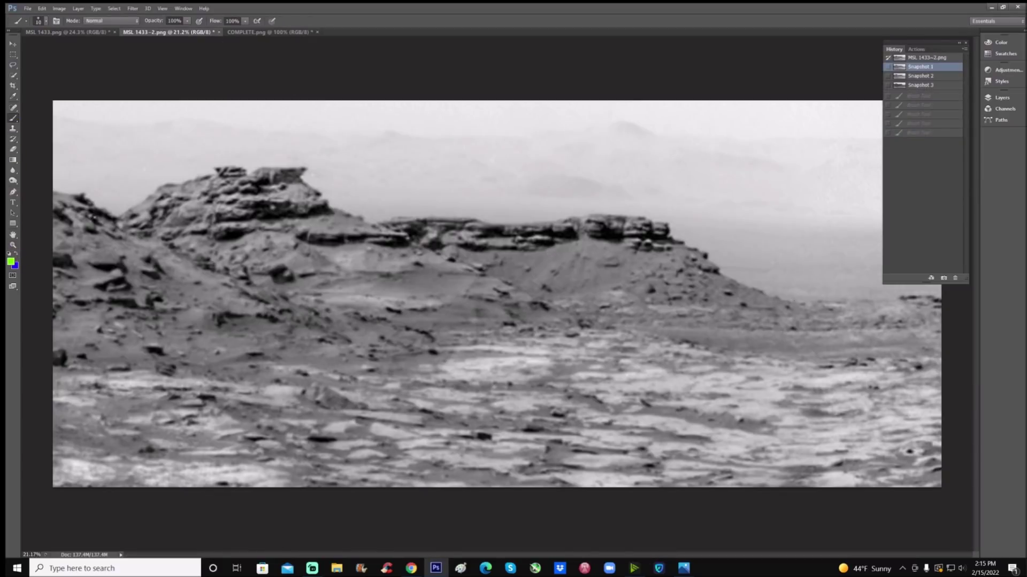
{"action": "left_click_drag", "start_coordinate": [731, 242], "coordinate": [740, 421]}
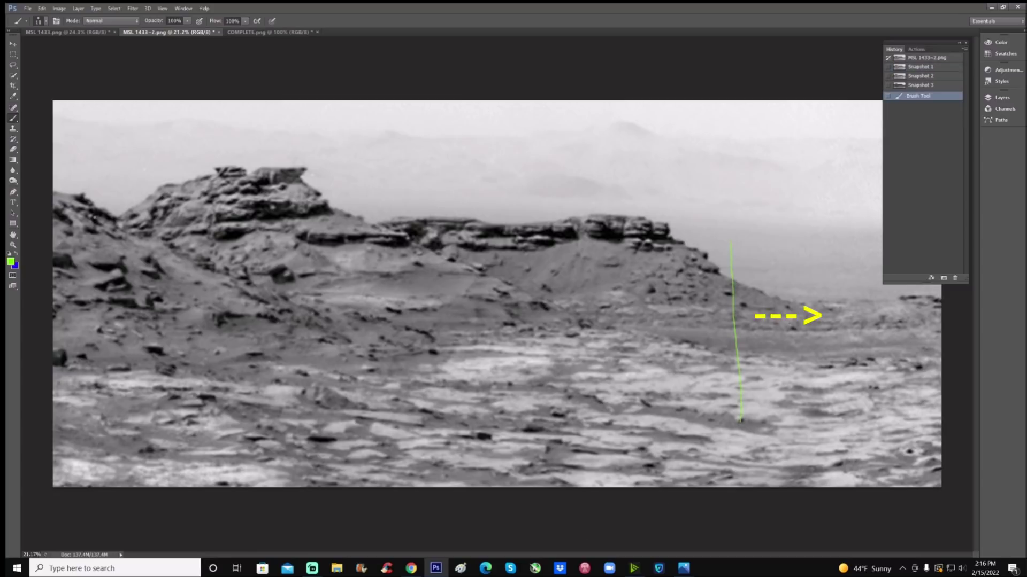
{"action": "mouse_move", "coordinate": [759, 323]}
{"action": "left_mouse_down"}
{"action": "mouse_move", "coordinate": [918, 326]}
{"action": "mouse_move", "coordinate": [850, 338]}
{"action": "left_mouse_up"}
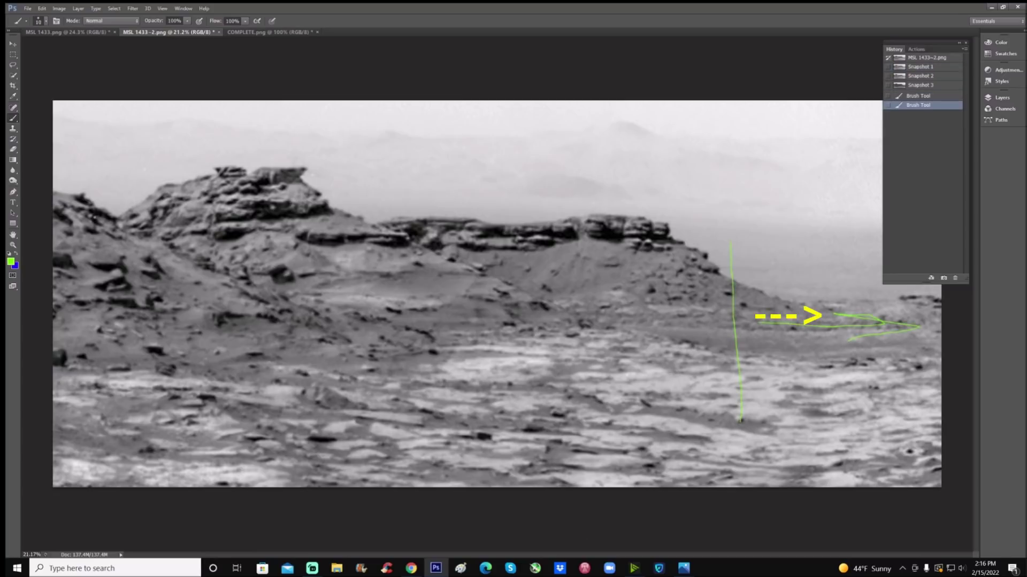
{"action": "mouse_move", "coordinate": [722, 331]}
{"action": "left_mouse_down"}
{"action": "mouse_move", "coordinate": [638, 331]}
{"action": "mouse_move", "coordinate": [672, 340]}
{"action": "left_mouse_up"}
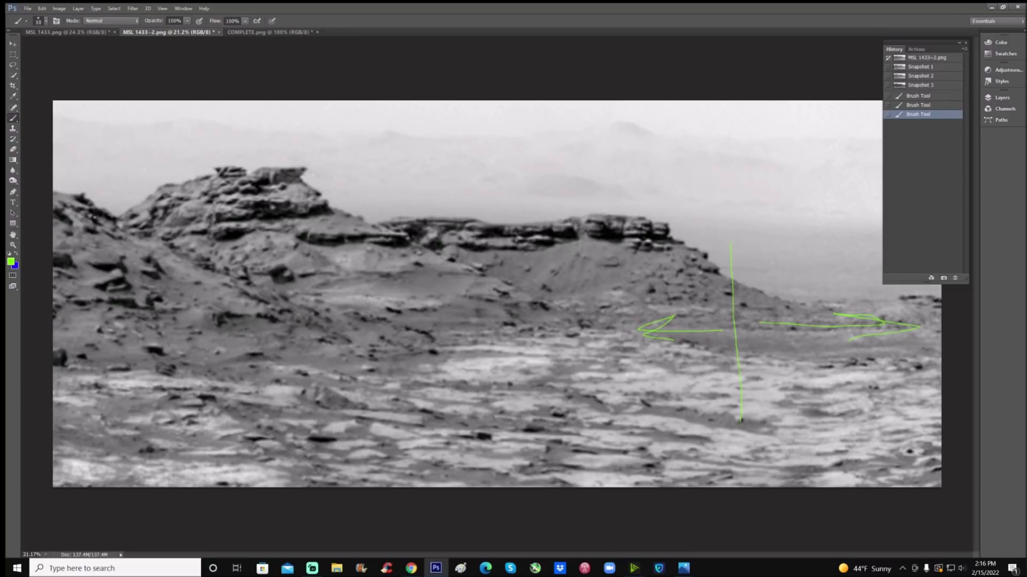
Step: Outline the dome-shaped ledge beside the rocky peak with a green arc, a baseline and a short post at each end
{"action": "key", "text": "ctrl+plus"}
{"action": "key", "text": "ctrl+plus"}
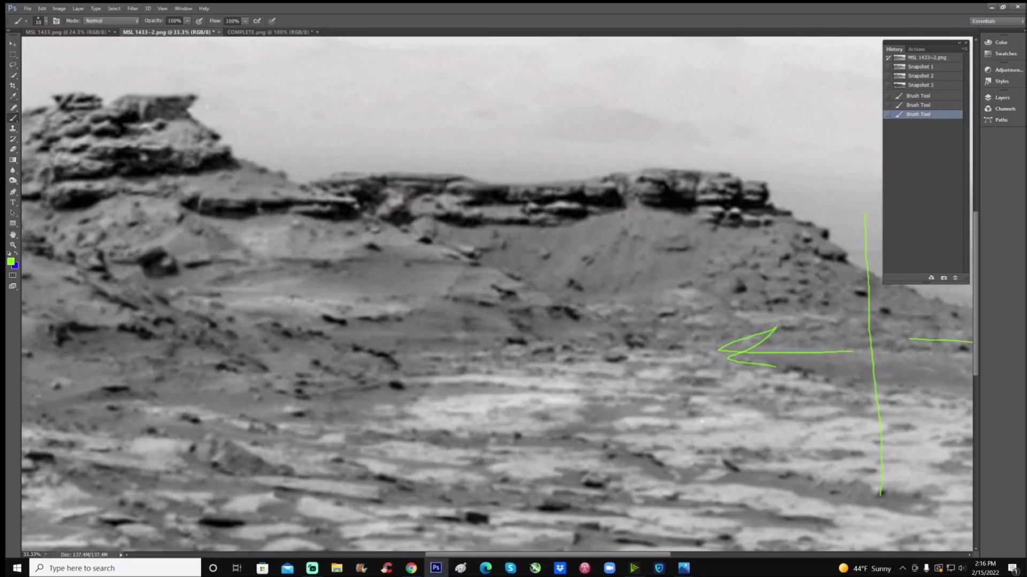
{"action": "mouse_move", "coordinate": [213, 181]}
{"action": "left_mouse_down"}
{"action": "mouse_move", "coordinate": [300, 180]}
{"action": "mouse_move", "coordinate": [357, 200]}
{"action": "left_mouse_up"}
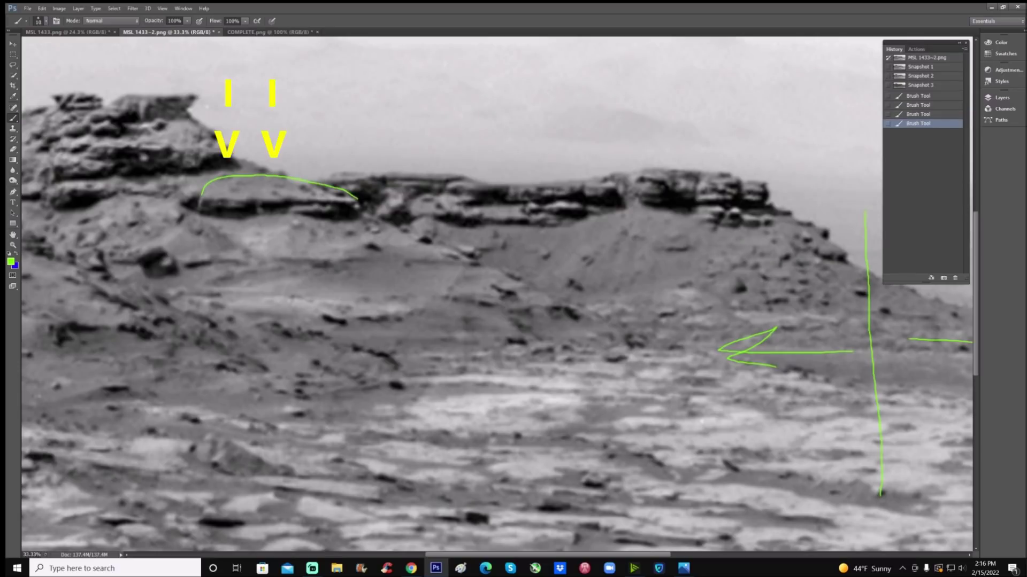
{"action": "left_click_drag", "start_coordinate": [205, 199], "coordinate": [357, 201]}
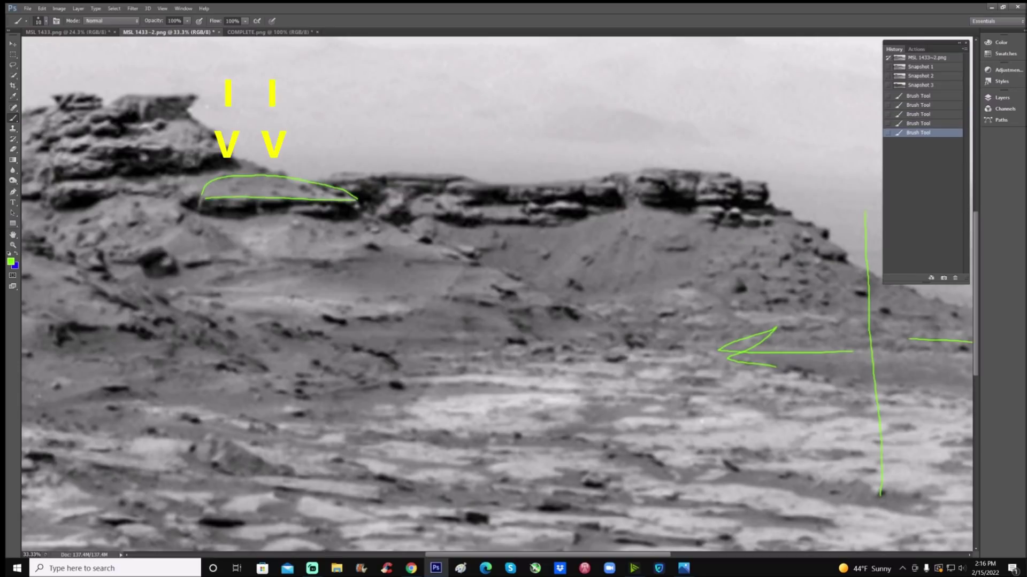
{"action": "left_click_drag", "start_coordinate": [205, 198], "coordinate": [203, 210]}
{"action": "left_click_drag", "start_coordinate": [357, 198], "coordinate": [357, 218]}
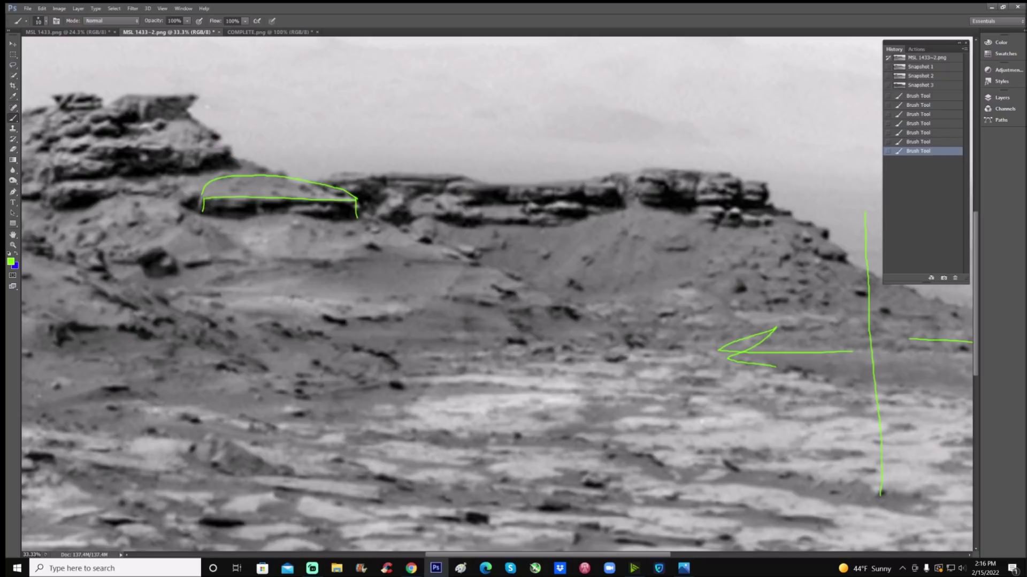
Step: Outline the angular structure at the foot of the slope with green roof, side and inner base lines
{"action": "mouse_move", "coordinate": [381, 370]}
{"action": "left_mouse_down"}
{"action": "mouse_move", "coordinate": [390, 352]}
{"action": "mouse_move", "coordinate": [446, 340]}
{"action": "mouse_move", "coordinate": [480, 348]}
{"action": "left_mouse_up"}
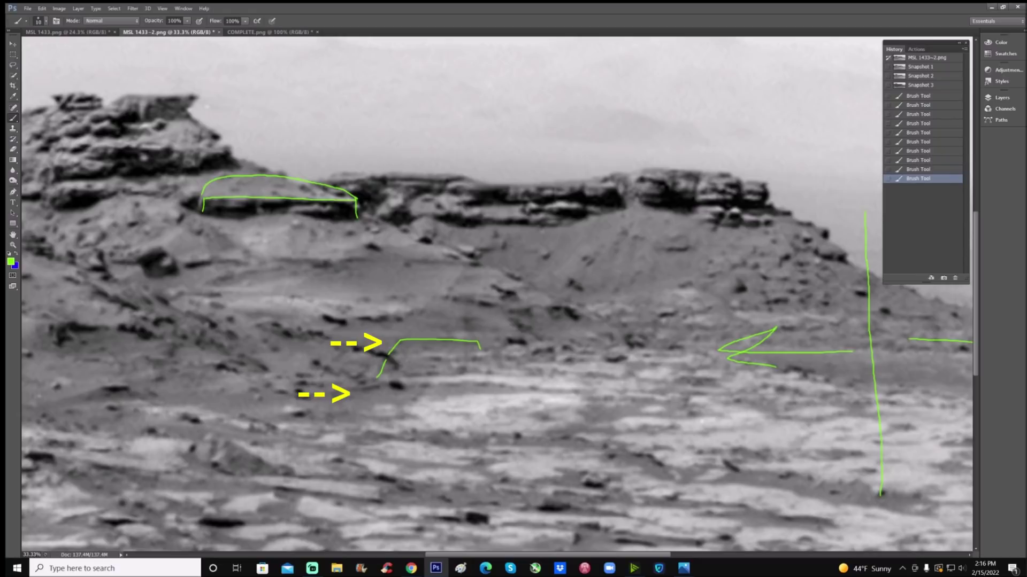
{"action": "left_click_drag", "start_coordinate": [399, 360], "coordinate": [440, 364]}
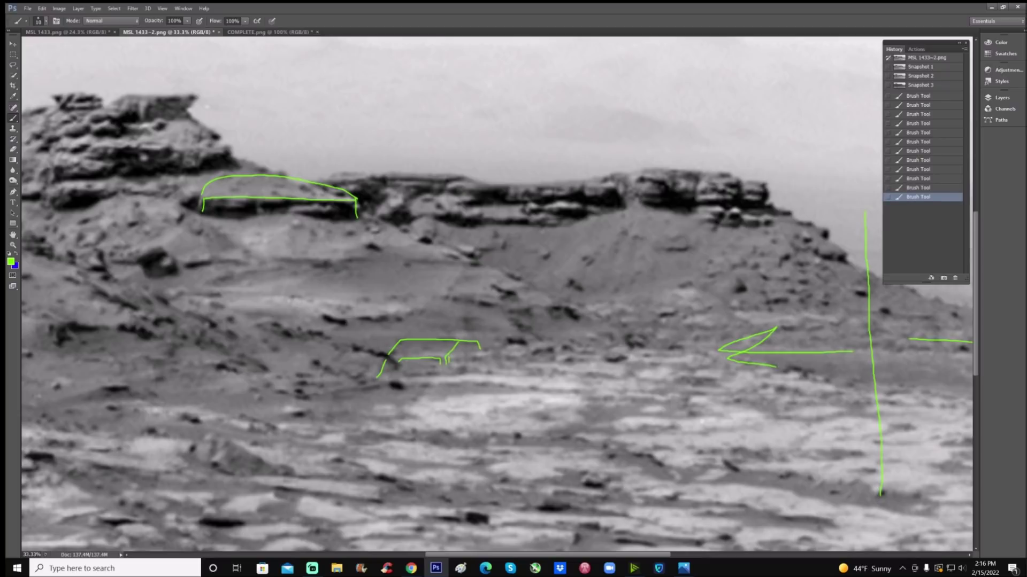
{"action": "left_click_drag", "start_coordinate": [449, 356], "coordinate": [491, 354]}
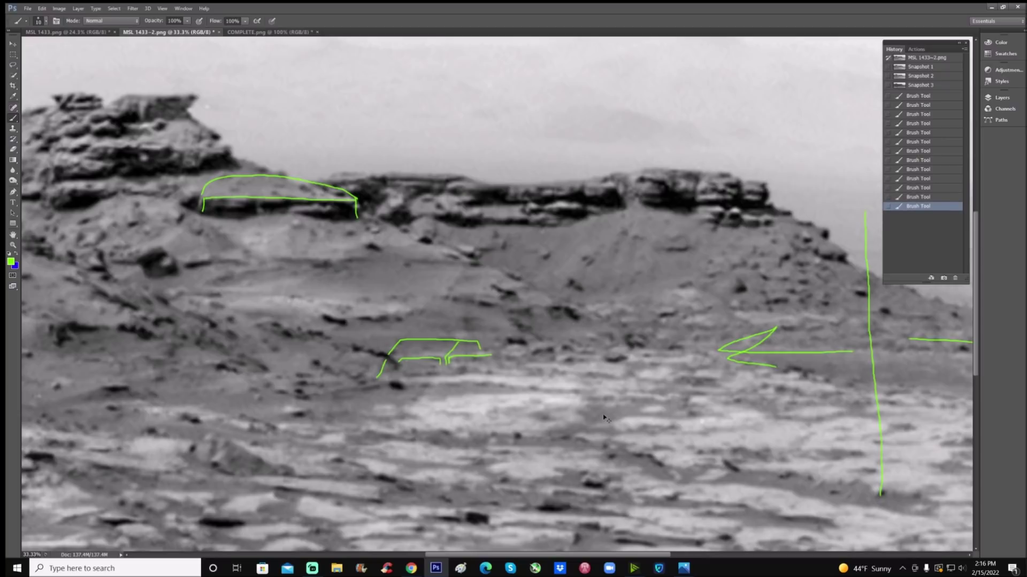
Step: Restore Snapshot 3 and outline the ledge below the rocky peak in green, adding a diagonal line up toward the peak
{"action": "key", "text": "ctrl+minus"}
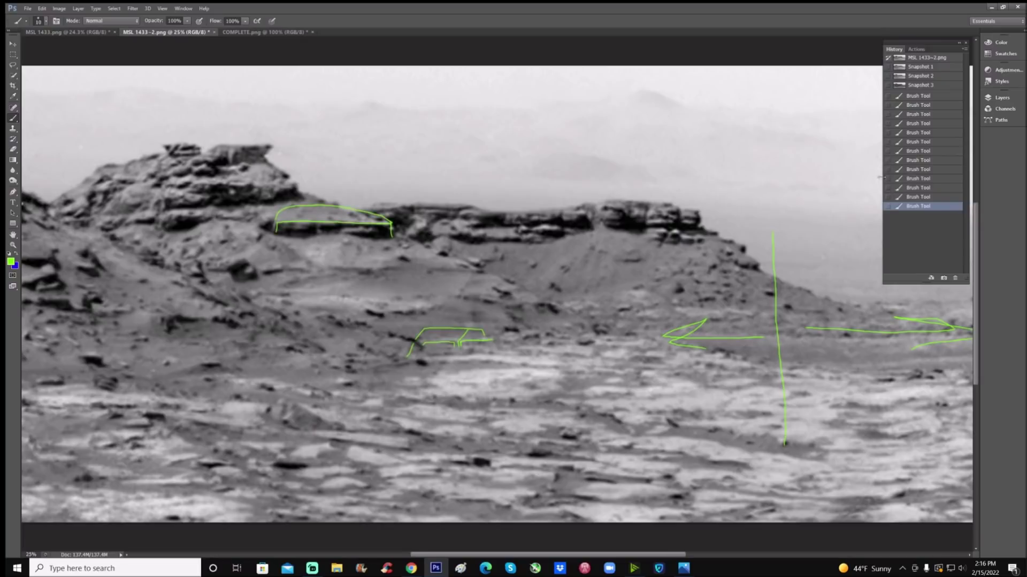
{"action": "left_click", "coordinate": [922, 87]}
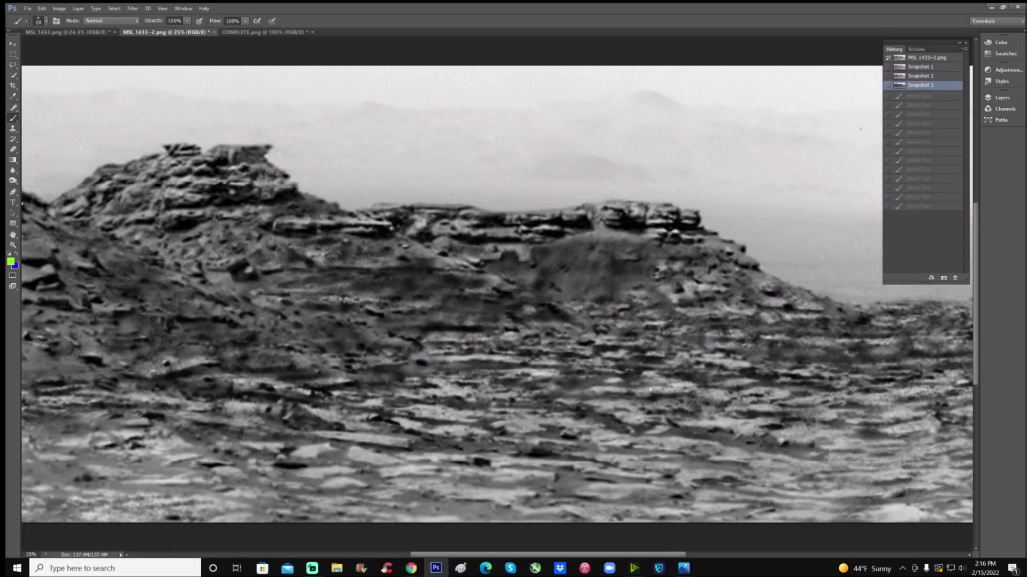
{"action": "key", "text": "z"}
{"action": "left_click_drag", "start_coordinate": [253, 200], "coordinate": [276, 179]}
{"action": "left_click", "coordinate": [14, 119]}
{"action": "mouse_move", "coordinate": [286, 242]}
{"action": "left_mouse_down"}
{"action": "mouse_move", "coordinate": [309, 228]}
{"action": "mouse_move", "coordinate": [383, 223]}
{"action": "mouse_move", "coordinate": [473, 243]}
{"action": "left_mouse_up"}
{"action": "left_click_drag", "start_coordinate": [287, 246], "coordinate": [486, 247]}
{"action": "left_click_drag", "start_coordinate": [305, 229], "coordinate": [264, 178]}
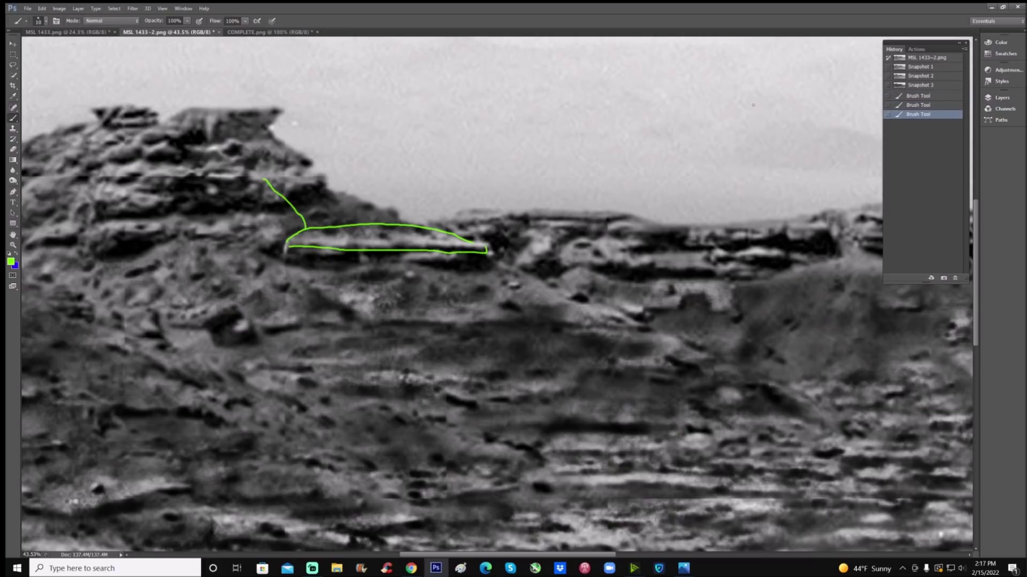
Step: Draw a green downward arrow to the dark middle section of the ridge and circle that section
{"action": "left_click_drag", "start_coordinate": [751, 208], "coordinate": [777, 186]}
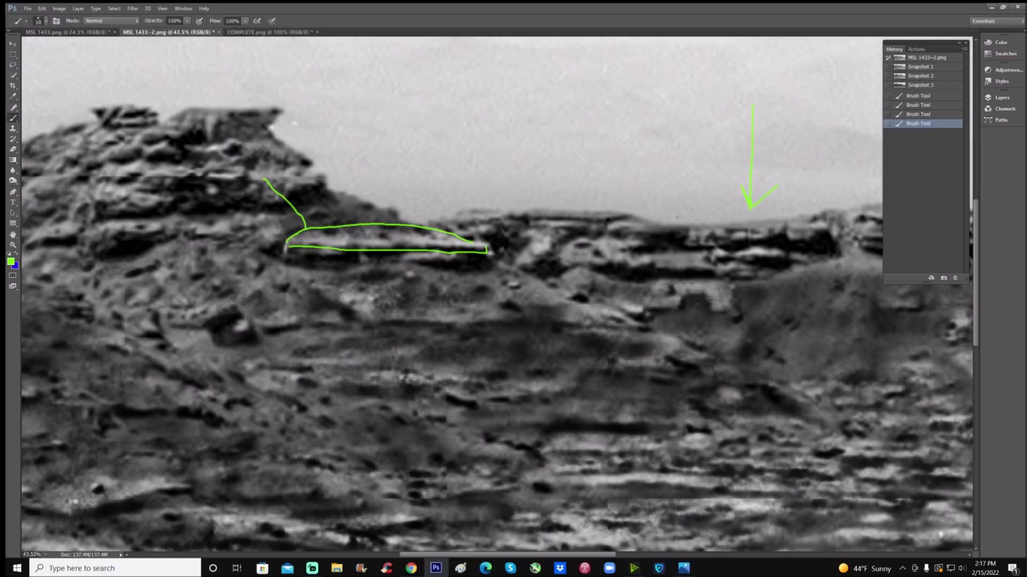
{"action": "mouse_move", "coordinate": [689, 203]}
{"action": "left_mouse_down"}
{"action": "mouse_move", "coordinate": [671, 252]}
{"action": "mouse_move", "coordinate": [761, 277]}
{"action": "mouse_move", "coordinate": [853, 242]}
{"action": "mouse_move", "coordinate": [779, 201]}
{"action": "mouse_move", "coordinate": [698, 206]}
{"action": "left_mouse_up"}
{"action": "scroll", "coordinate": [549, 557], "scroll_direction": "down", "scroll_amount": 1}
{"action": "left_click_drag", "start_coordinate": [549, 558], "coordinate": [582, 557]}
{"action": "scroll", "coordinate": [581, 558], "scroll_direction": "down", "scroll_amount": 2}
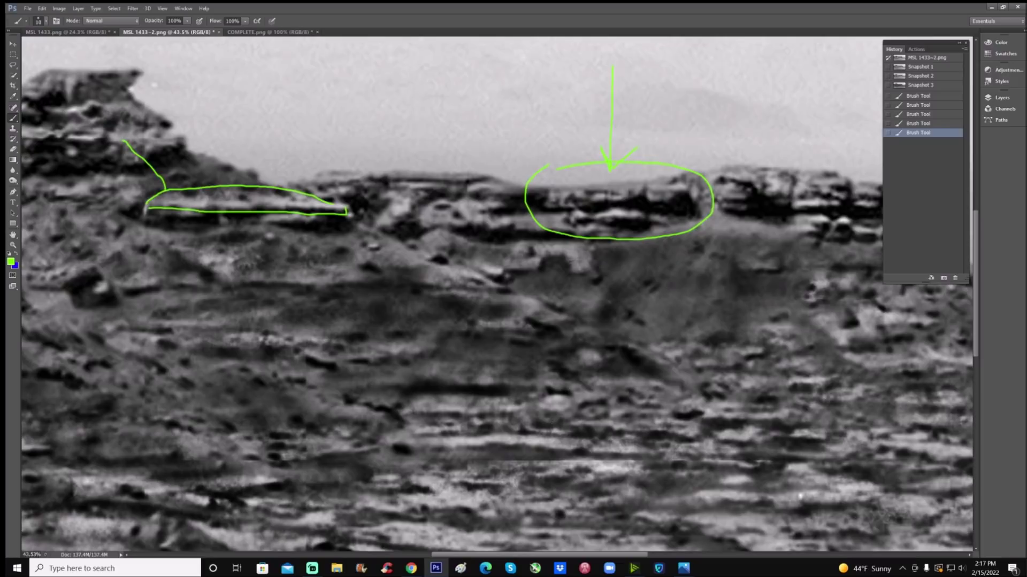
Step: Restore Snapshot 1 and redraw the green outline of the angular structure at the foot of the slope
{"action": "mouse_move", "coordinate": [512, 355]}
{"action": "left_mouse_down"}
{"action": "mouse_move", "coordinate": [449, 346]}
{"action": "mouse_move", "coordinate": [319, 371]}
{"action": "mouse_move", "coordinate": [345, 473]}
{"action": "mouse_move", "coordinate": [626, 435]}
{"action": "mouse_move", "coordinate": [549, 348]}
{"action": "mouse_move", "coordinate": [492, 353]}
{"action": "left_mouse_up"}
{"action": "left_click", "coordinate": [947, 86]}
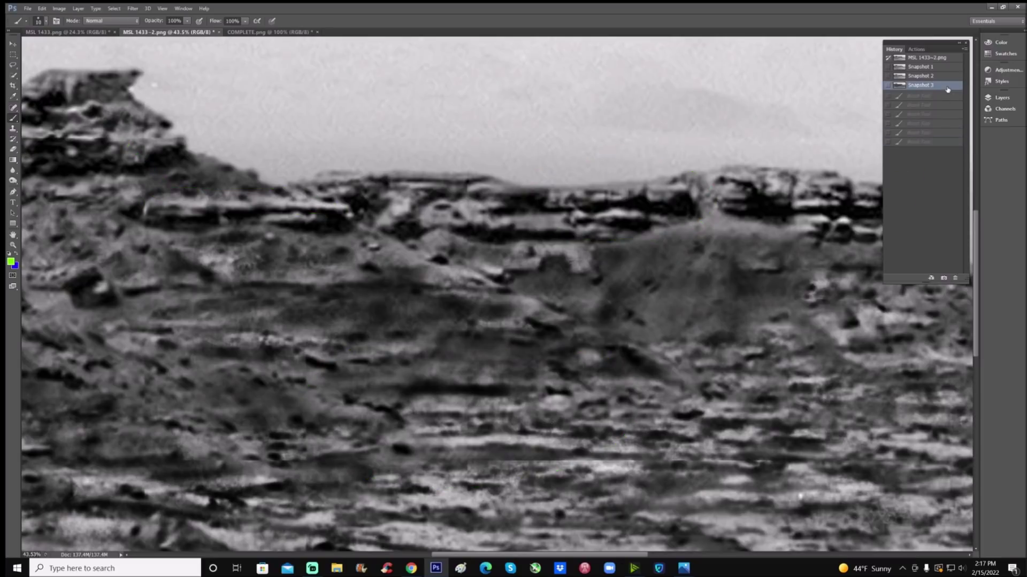
{"action": "left_click", "coordinate": [948, 66]}
{"action": "mouse_move", "coordinate": [372, 437]}
{"action": "left_mouse_down"}
{"action": "mouse_move", "coordinate": [400, 386]}
{"action": "mouse_move", "coordinate": [516, 387]}
{"action": "mouse_move", "coordinate": [516, 403]}
{"action": "left_mouse_up"}
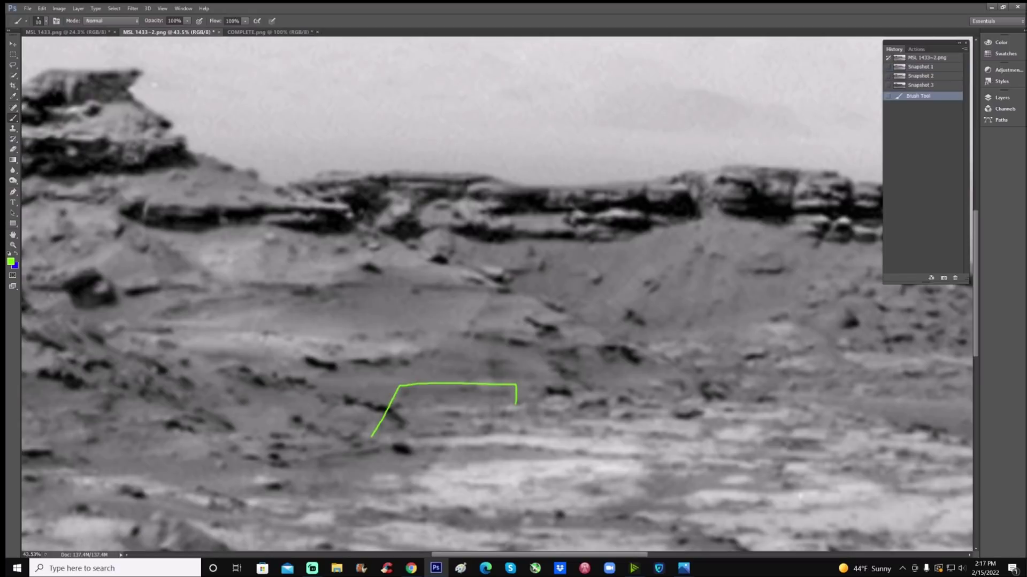
{"action": "mouse_move", "coordinate": [406, 414]}
{"action": "left_mouse_down"}
{"action": "mouse_move", "coordinate": [460, 420]}
{"action": "mouse_move", "coordinate": [485, 390]}
{"action": "mouse_move", "coordinate": [467, 418]}
{"action": "mouse_move", "coordinate": [510, 416]}
{"action": "left_mouse_up"}
Step: Compare the outlined structure with Snapshot 3 by alternating between the two history states
{"action": "left_click", "coordinate": [941, 90]}
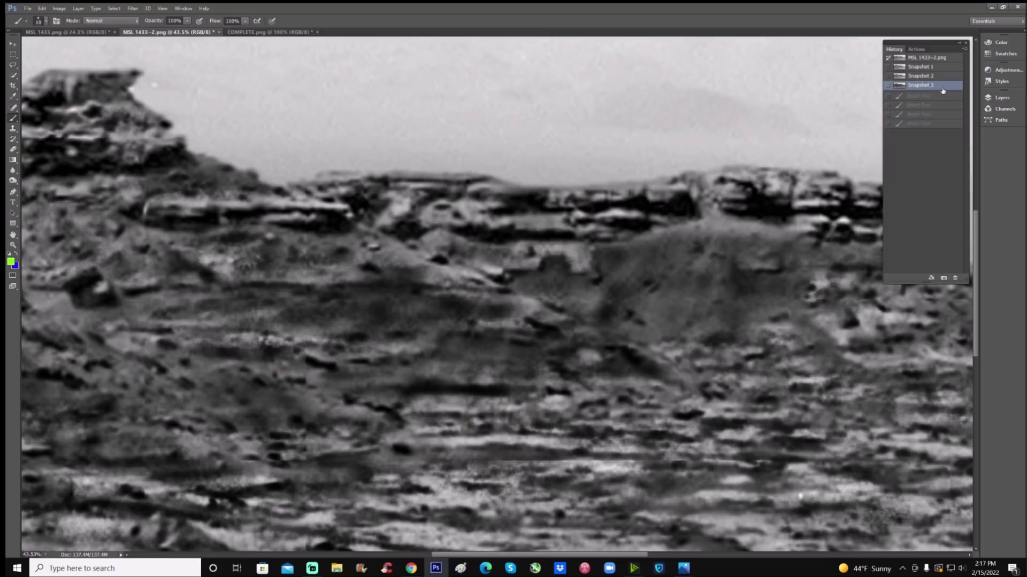
{"action": "left_click", "coordinate": [935, 125]}
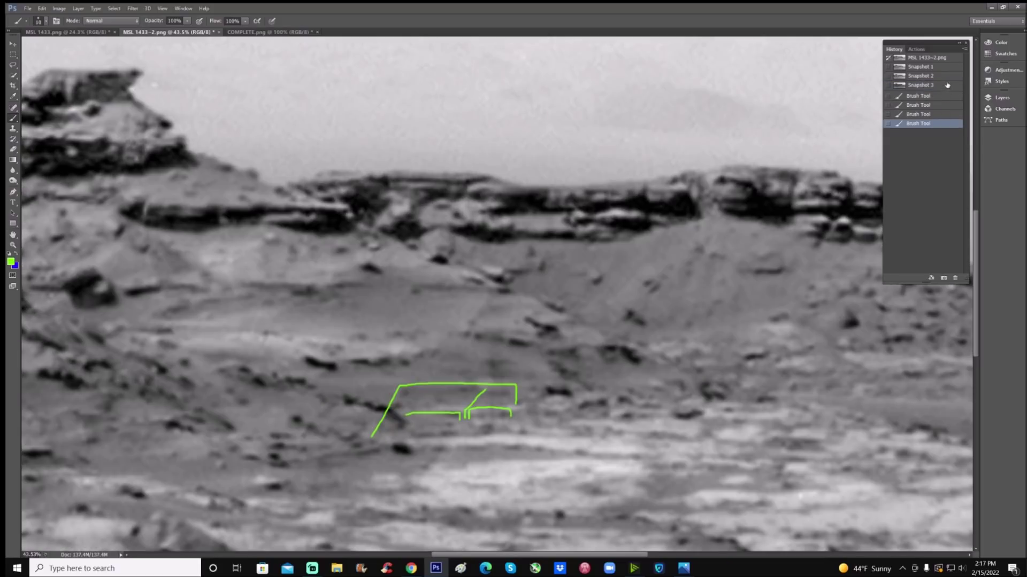
{"action": "left_click", "coordinate": [947, 87]}
{"action": "left_click", "coordinate": [942, 123]}
Step: Return to Snapshot 3 and circle the two dark spots on the ground below the ridge in green
{"action": "left_click", "coordinate": [944, 87]}
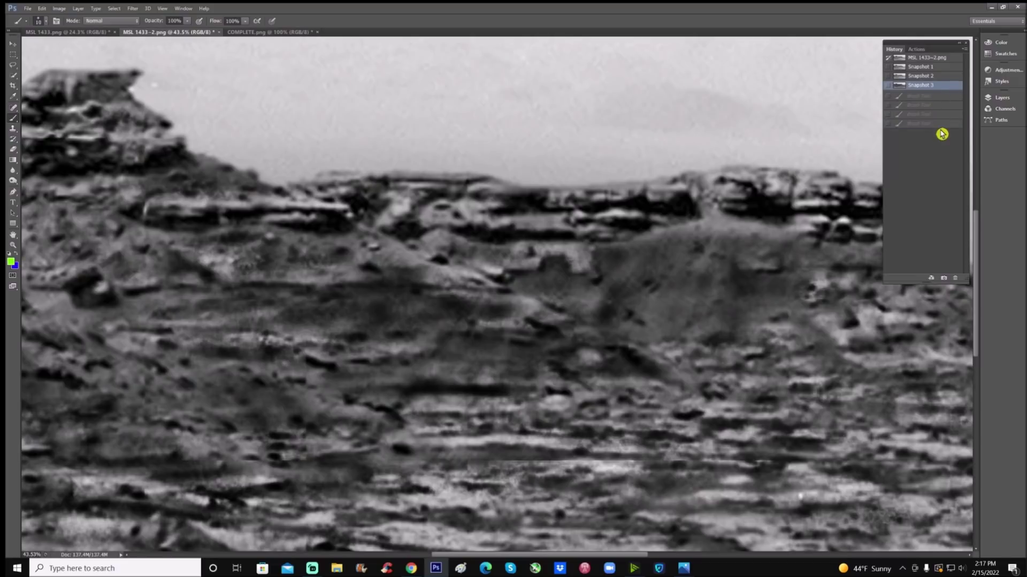
{"action": "mouse_move", "coordinate": [604, 380]}
{"action": "left_mouse_down"}
{"action": "mouse_move", "coordinate": [572, 395]}
{"action": "mouse_move", "coordinate": [571, 422]}
{"action": "mouse_move", "coordinate": [628, 426]}
{"action": "mouse_move", "coordinate": [617, 386]}
{"action": "mouse_move", "coordinate": [600, 382]}
{"action": "mouse_move", "coordinate": [662, 394]}
{"action": "mouse_move", "coordinate": [657, 427]}
{"action": "mouse_move", "coordinate": [714, 419]}
{"action": "mouse_move", "coordinate": [685, 393]}
{"action": "left_mouse_up"}
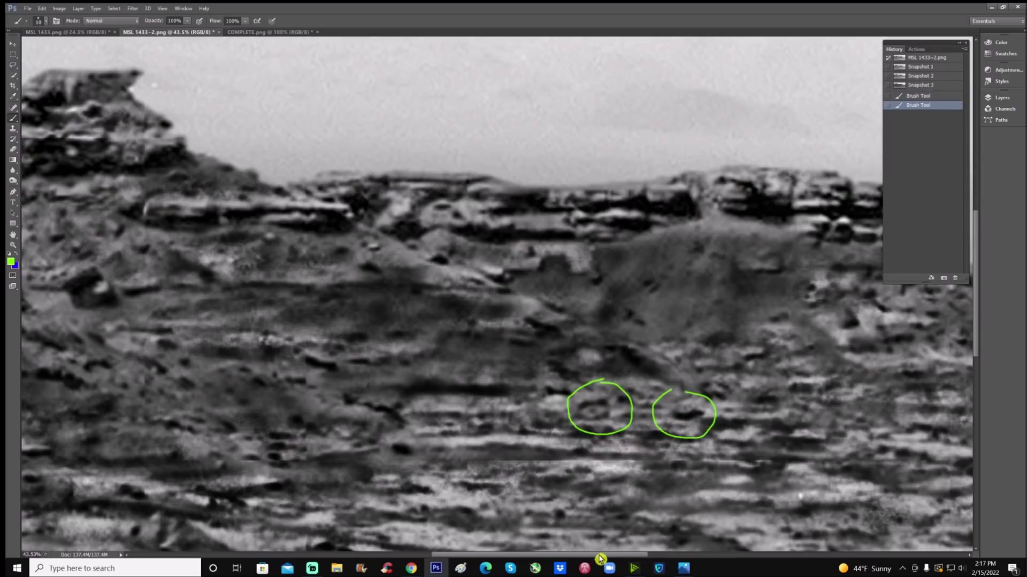
Step: Trace the small round feature and the two angular marks on the rocky slope below the ridge's end in green
{"action": "left_click_drag", "start_coordinate": [599, 554], "coordinate": [660, 555]}
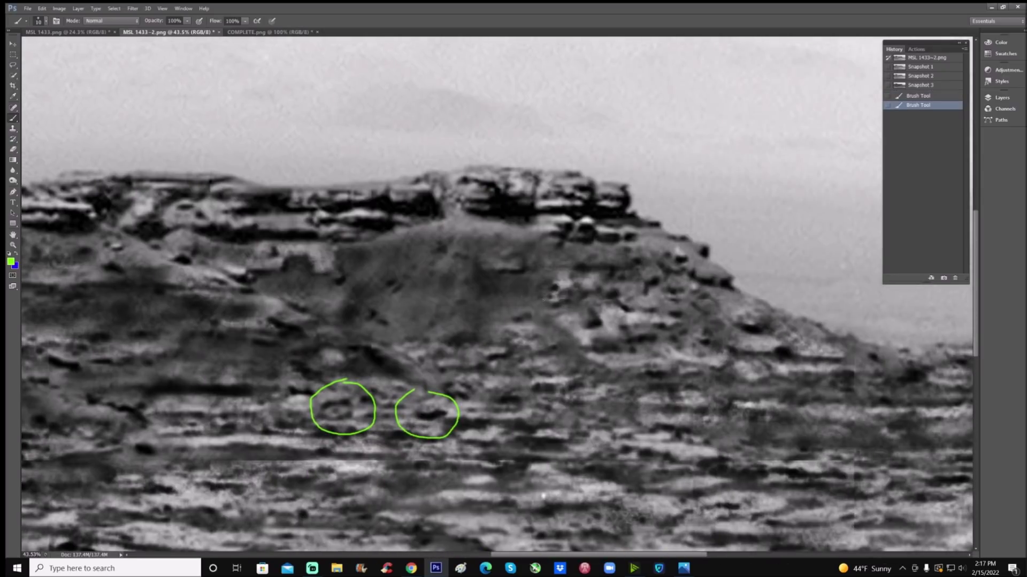
{"action": "mouse_move", "coordinate": [488, 305]}
{"action": "left_mouse_down"}
{"action": "mouse_move", "coordinate": [546, 286]}
{"action": "mouse_move", "coordinate": [539, 298]}
{"action": "left_mouse_up"}
{"action": "key", "text": "ctrl+z"}
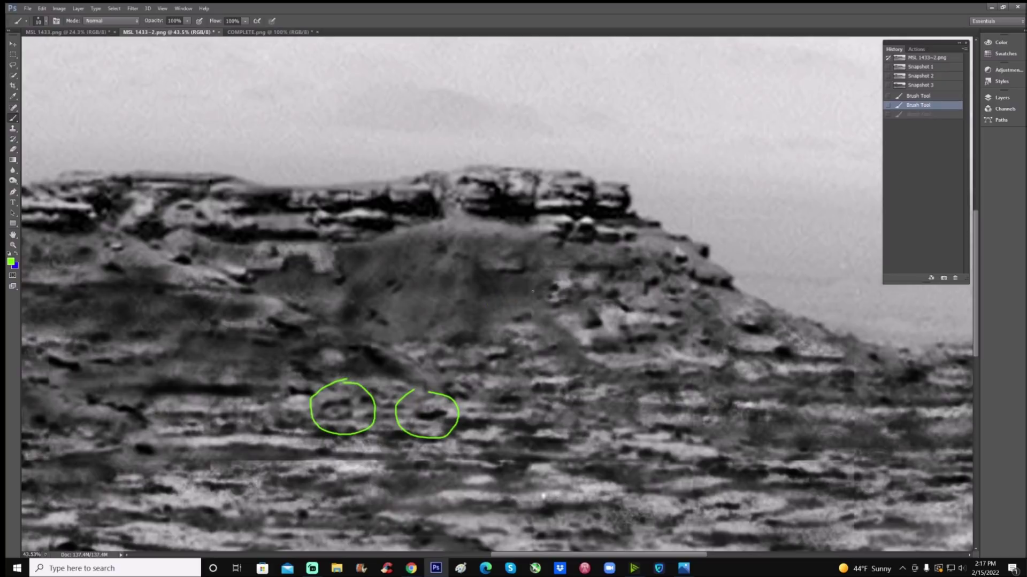
{"action": "mouse_move", "coordinate": [553, 280]}
{"action": "left_mouse_down"}
{"action": "mouse_move", "coordinate": [542, 301]}
{"action": "mouse_move", "coordinate": [573, 291]}
{"action": "mouse_move", "coordinate": [550, 295]}
{"action": "mouse_move", "coordinate": [552, 283]}
{"action": "left_mouse_up"}
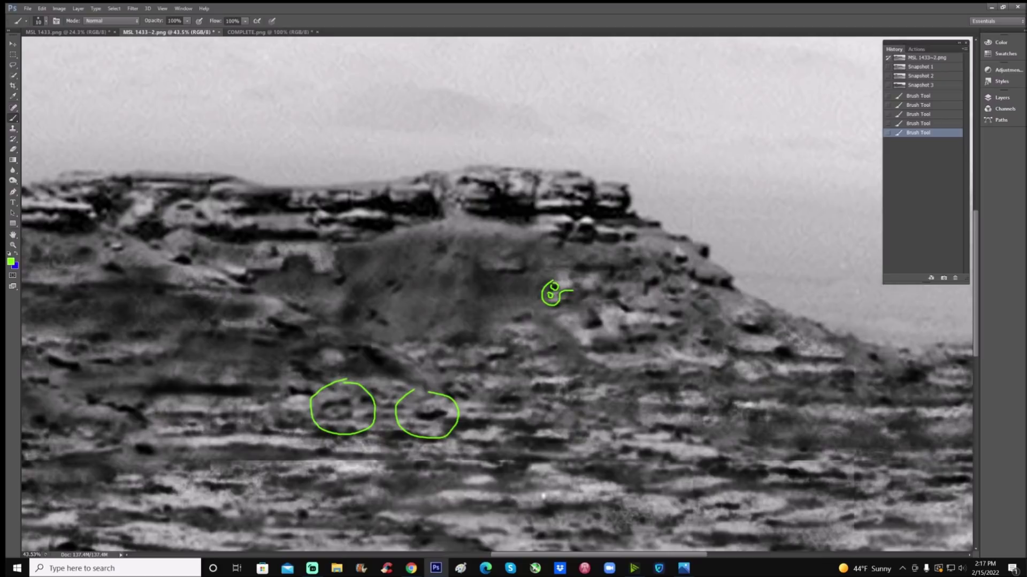
{"action": "mouse_move", "coordinate": [570, 317]}
{"action": "left_mouse_down"}
{"action": "mouse_move", "coordinate": [602, 325]}
{"action": "mouse_move", "coordinate": [593, 306]}
{"action": "mouse_move", "coordinate": [632, 311]}
{"action": "left_mouse_up"}
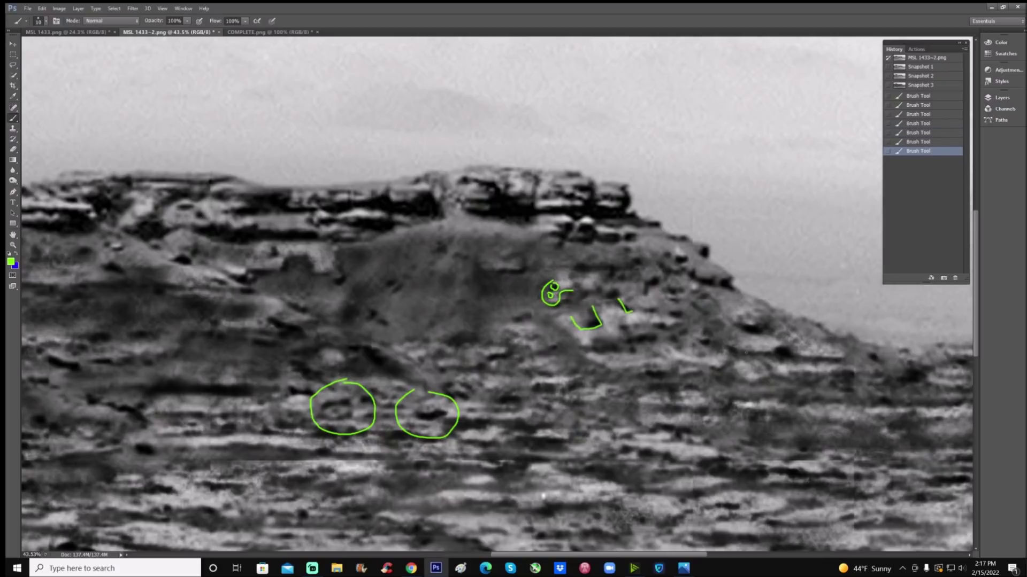
{"action": "scroll", "coordinate": [497, 294], "scroll_direction": "right", "scroll_amount": 4}
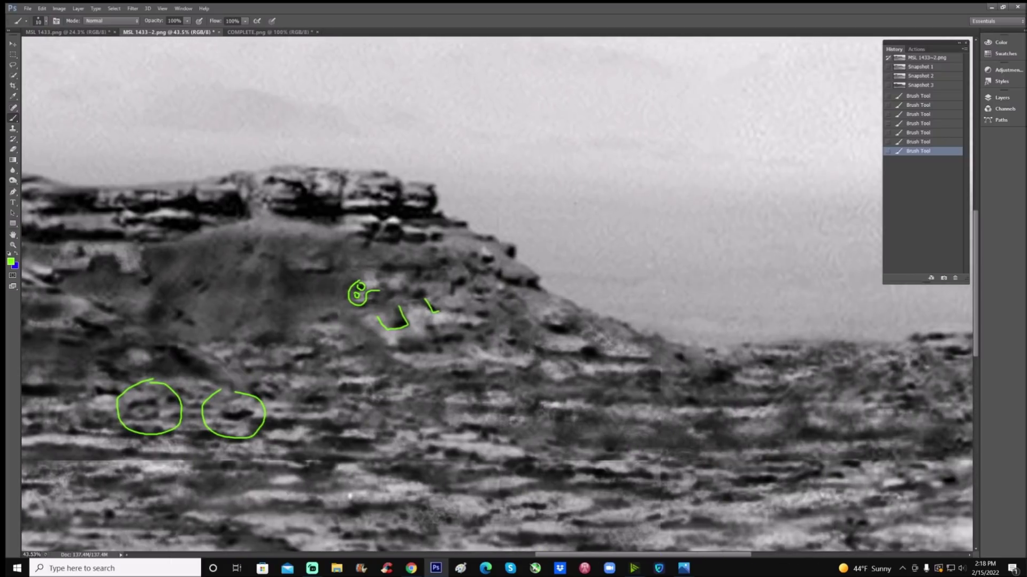
Step: Draw a vertical green line down through the slope, outline the slope's foot, and mark two angular features on the ground below
{"action": "left_click_drag", "start_coordinate": [568, 182], "coordinate": [551, 440]}
{"action": "mouse_move", "coordinate": [520, 328]}
{"action": "left_mouse_down"}
{"action": "mouse_move", "coordinate": [546, 352]}
{"action": "mouse_move", "coordinate": [597, 345]}
{"action": "mouse_move", "coordinate": [634, 358]}
{"action": "mouse_move", "coordinate": [632, 333]}
{"action": "left_mouse_up"}
{"action": "mouse_move", "coordinate": [340, 385]}
{"action": "left_mouse_down"}
{"action": "mouse_move", "coordinate": [369, 383]}
{"action": "mouse_move", "coordinate": [371, 393]}
{"action": "mouse_move", "coordinate": [388, 374]}
{"action": "left_mouse_up"}
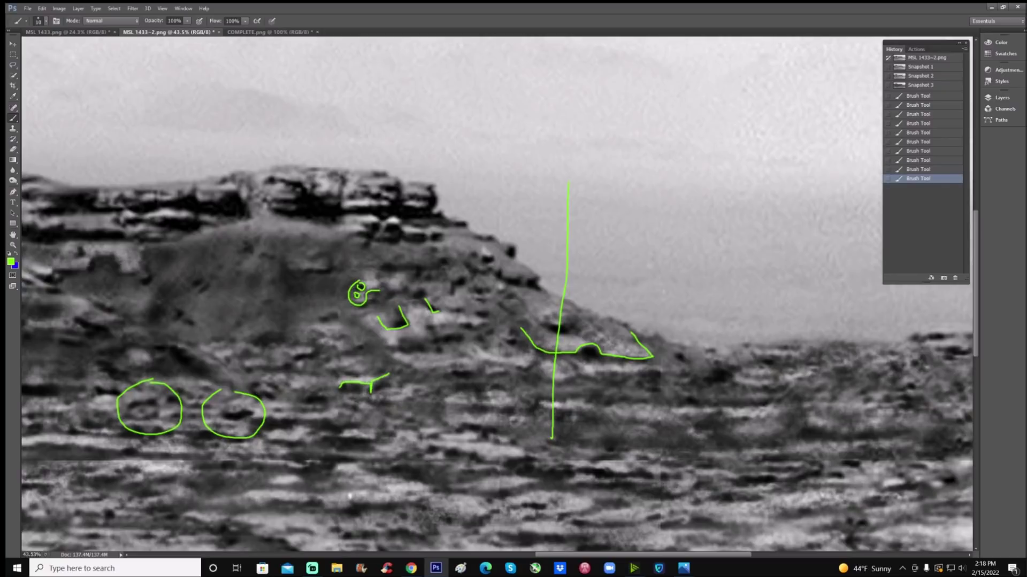
{"action": "scroll", "coordinate": [499, 295], "scroll_direction": "down", "scroll_amount": 2}
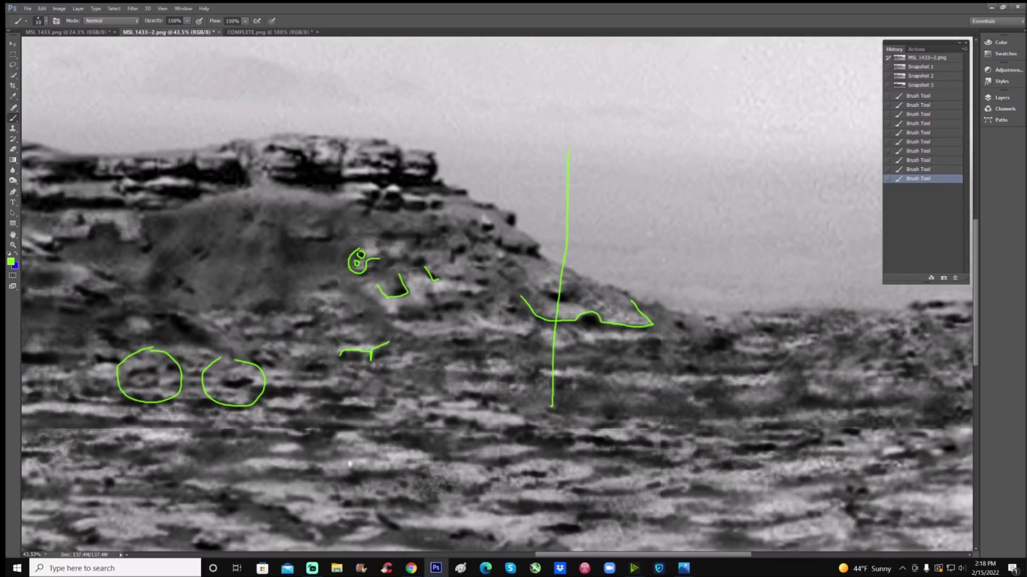
{"action": "mouse_move", "coordinate": [339, 407]}
{"action": "left_mouse_down"}
{"action": "mouse_move", "coordinate": [373, 409]}
{"action": "mouse_move", "coordinate": [378, 397]}
{"action": "mouse_move", "coordinate": [340, 405]}
{"action": "left_mouse_up"}
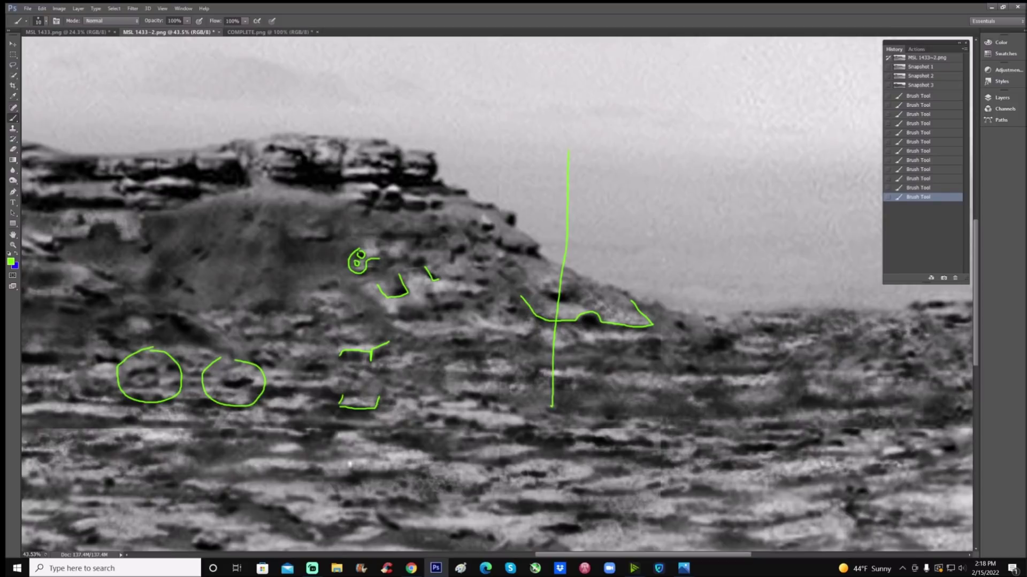
Step: Outline a flat rectangle, a small circle and three bracket shapes in green on the ground beyond the vertical line
{"action": "mouse_move", "coordinate": [582, 394]}
{"action": "left_mouse_down"}
{"action": "mouse_move", "coordinate": [632, 403]}
{"action": "mouse_move", "coordinate": [632, 392]}
{"action": "mouse_move", "coordinate": [582, 393]}
{"action": "left_mouse_up"}
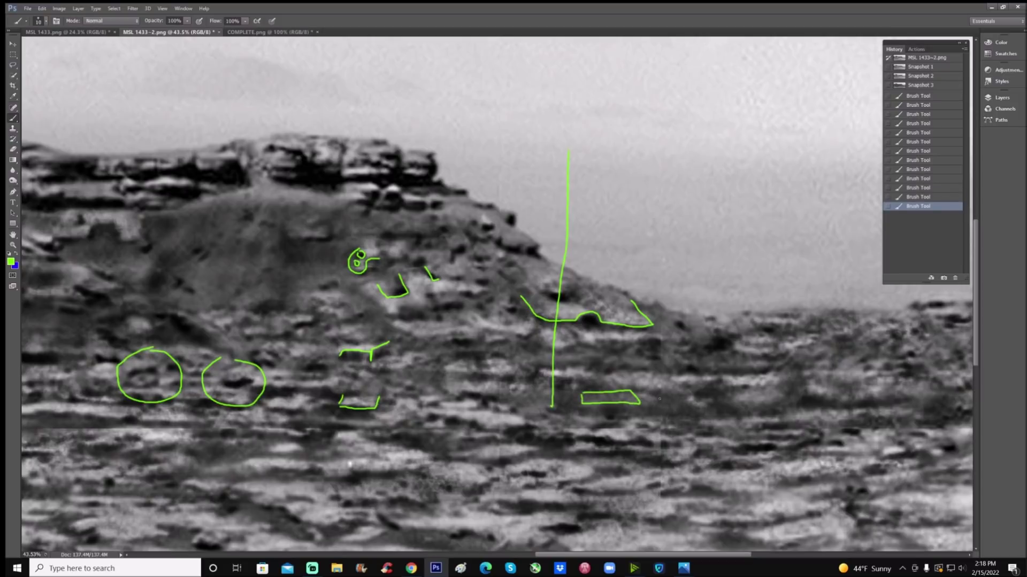
{"action": "mouse_move", "coordinate": [719, 394]}
{"action": "left_mouse_down"}
{"action": "mouse_move", "coordinate": [770, 408]}
{"action": "mouse_move", "coordinate": [766, 393]}
{"action": "mouse_move", "coordinate": [867, 399]}
{"action": "mouse_move", "coordinate": [895, 389]}
{"action": "left_mouse_up"}
{"action": "mouse_move", "coordinate": [692, 391]}
{"action": "left_mouse_down"}
{"action": "mouse_move", "coordinate": [710, 400]}
{"action": "mouse_move", "coordinate": [686, 392]}
{"action": "left_mouse_up"}
{"action": "mouse_move", "coordinate": [738, 414]}
{"action": "left_mouse_down"}
{"action": "mouse_move", "coordinate": [794, 421]}
{"action": "mouse_move", "coordinate": [794, 409]}
{"action": "left_mouse_up"}
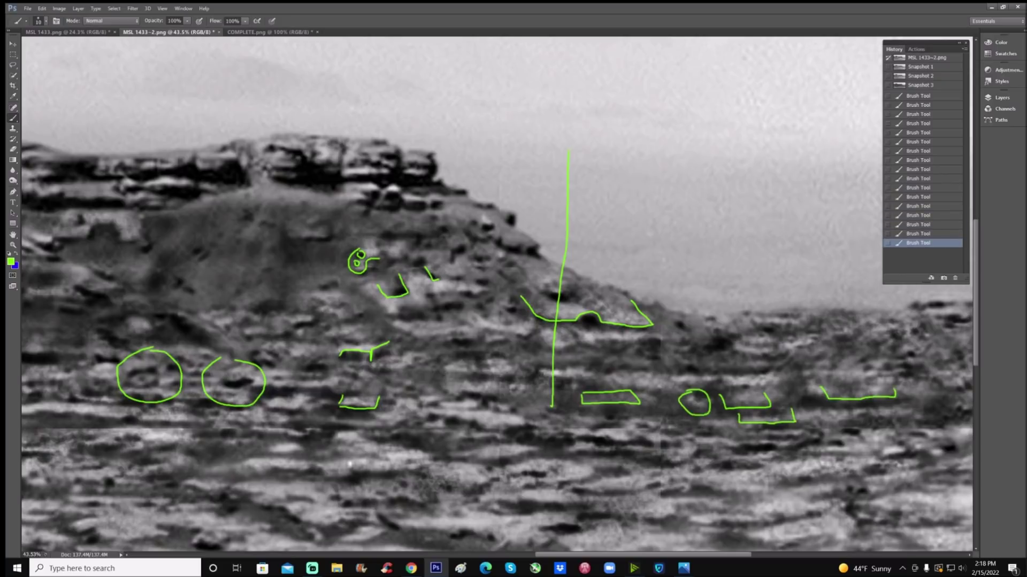
Step: Restore Snapshot 3 to clear all green marks and show the whole MSL 1433-2.png image
{"action": "left_click", "coordinate": [930, 85]}
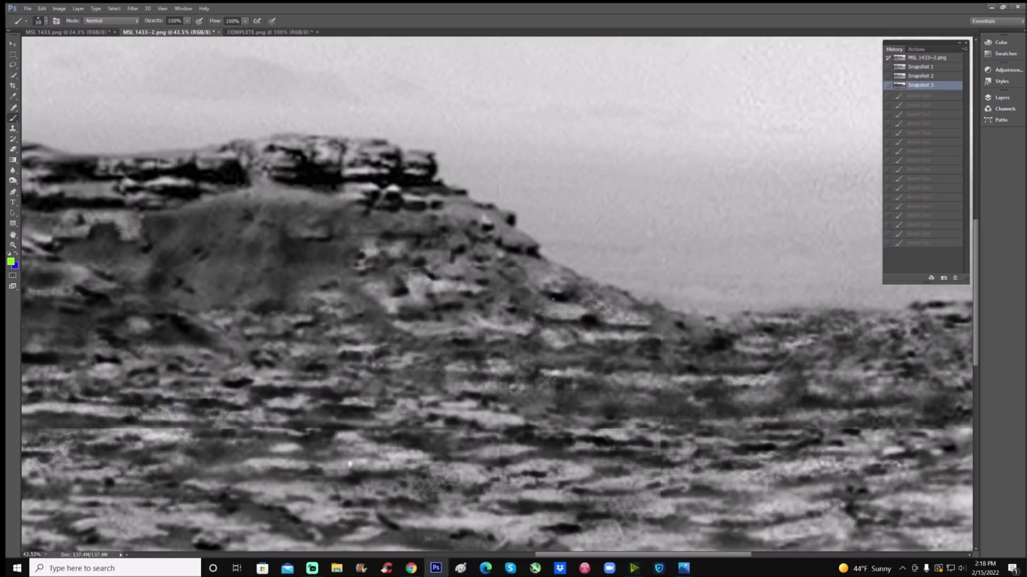
{"action": "left_click", "coordinate": [13, 245]}
{"action": "mouse_move", "coordinate": [418, 236]}
{"action": "left_mouse_down"}
{"action": "mouse_move", "coordinate": [391, 294]}
{"action": "mouse_move", "coordinate": [366, 213]}
{"action": "left_mouse_up"}
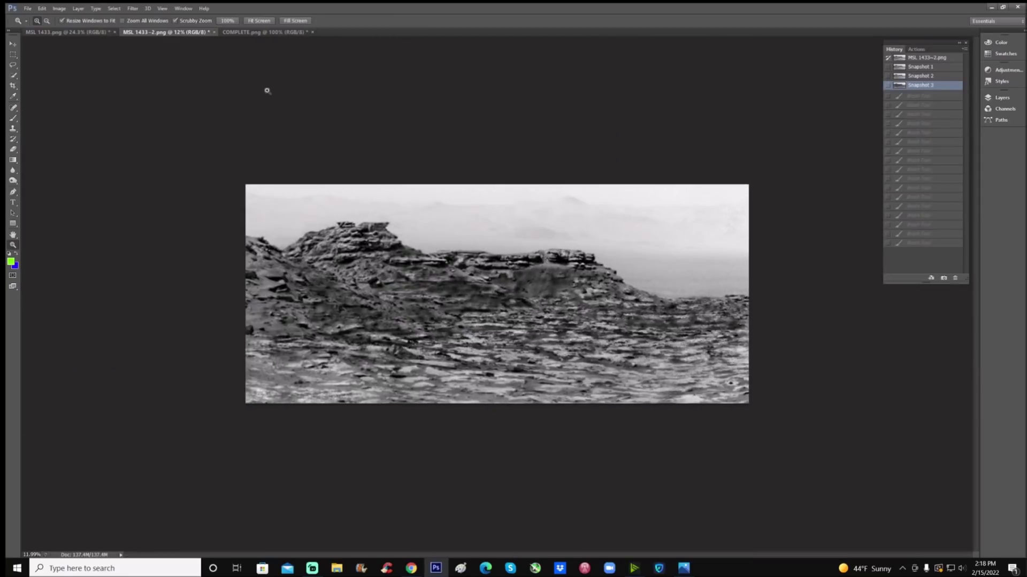
Step: Switch to COMPLETE.png and compare Snapshot 2 with Snapshot 7 on the plain beside the rocky hill
{"action": "left_click", "coordinate": [263, 35]}
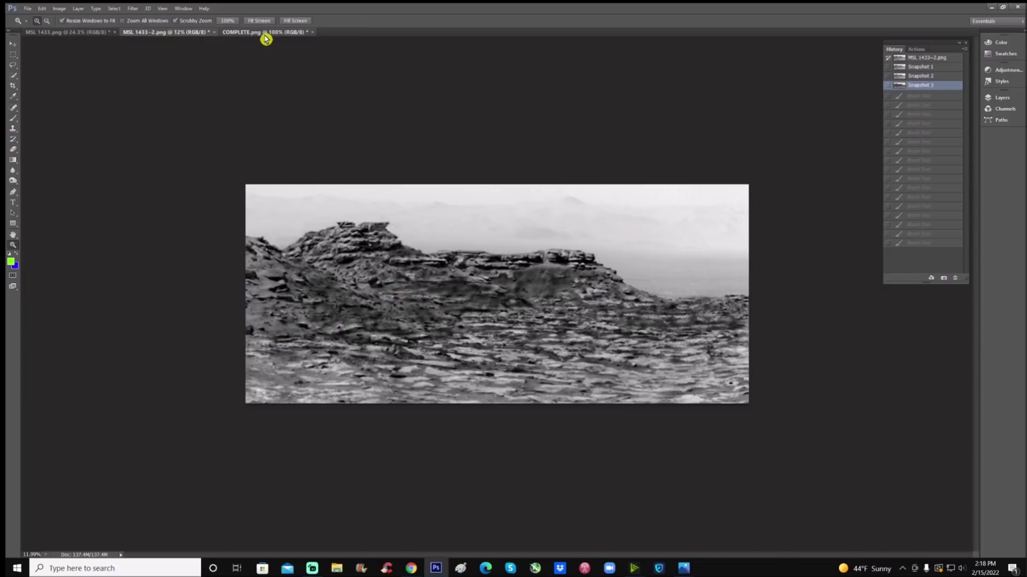
{"action": "scroll", "coordinate": [626, 276], "scroll_direction": "down", "scroll_amount": 3}
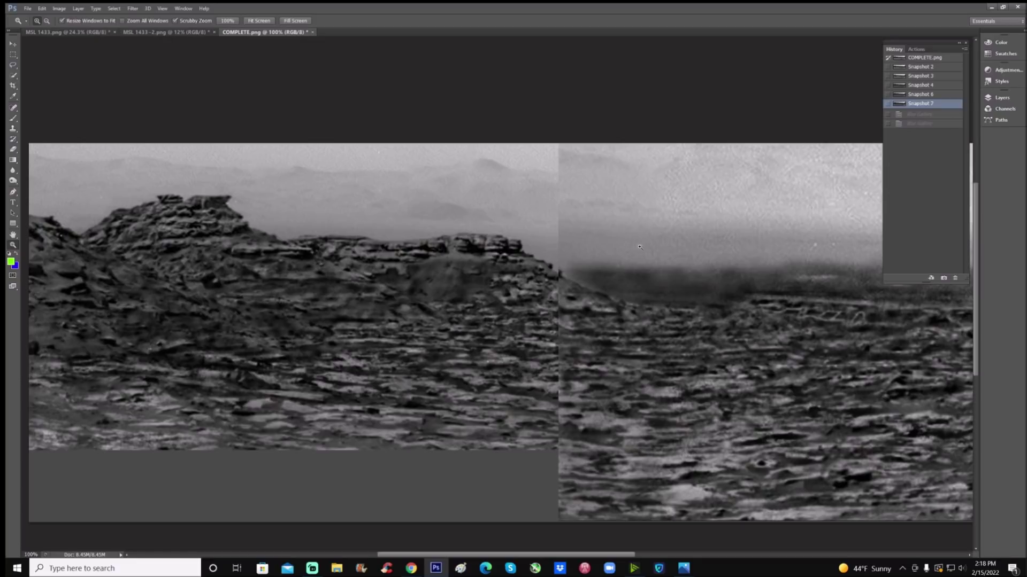
{"action": "left_click_drag", "start_coordinate": [595, 353], "coordinate": [614, 328]}
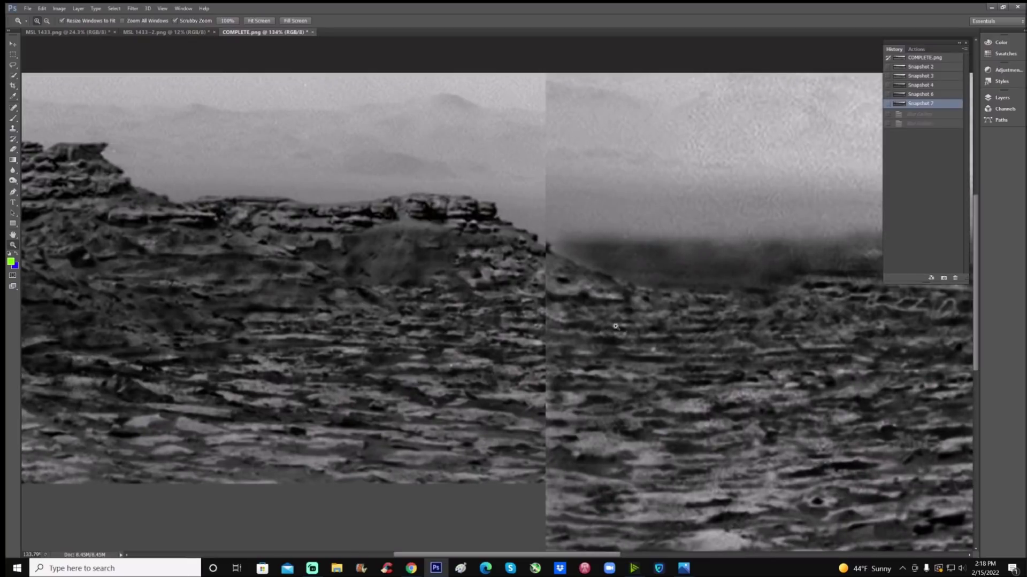
{"action": "left_click_drag", "start_coordinate": [598, 555], "coordinate": [631, 554]}
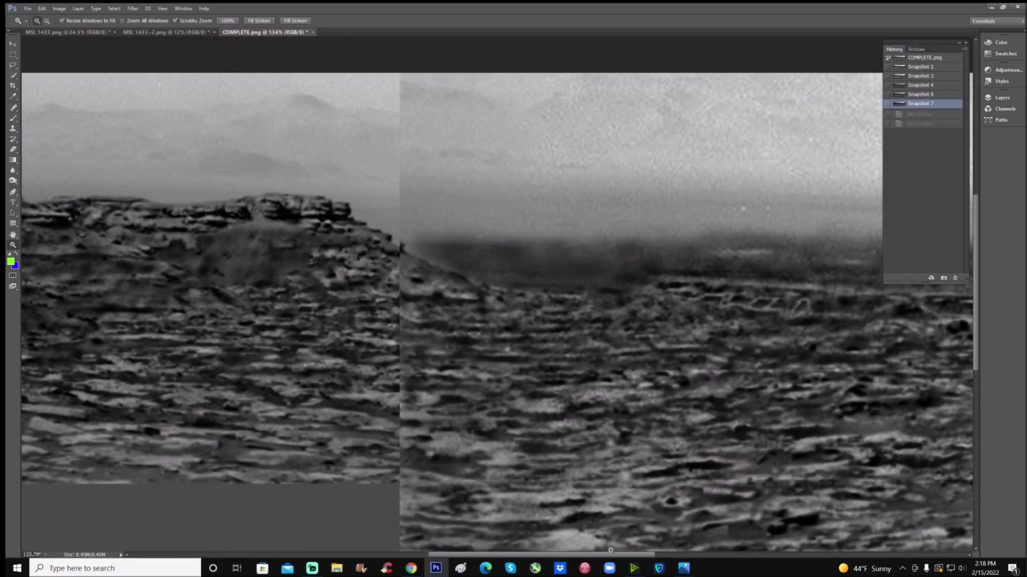
{"action": "left_click_drag", "start_coordinate": [617, 558], "coordinate": [722, 551]}
{"action": "left_click", "coordinate": [933, 69]}
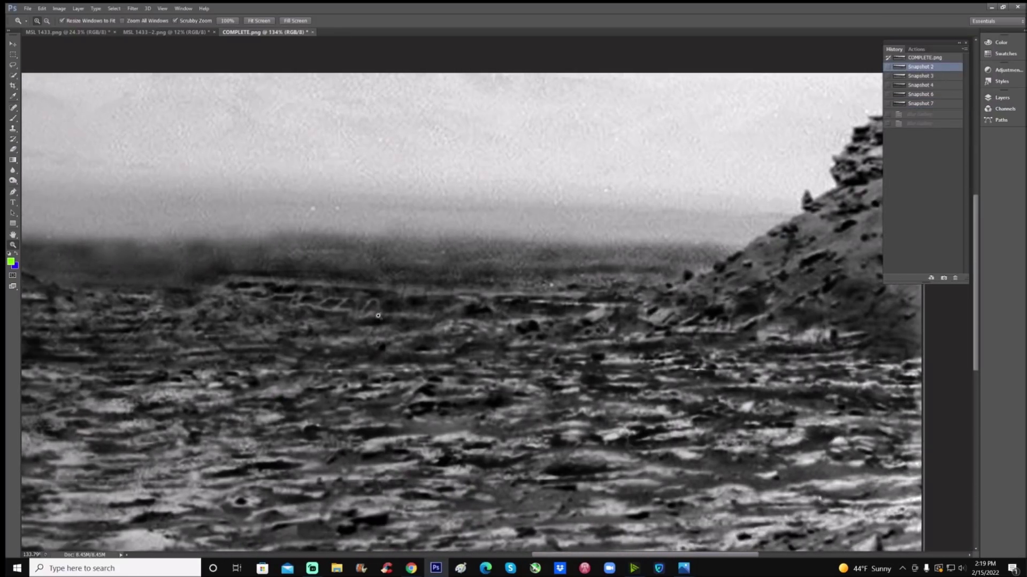
{"action": "left_click", "coordinate": [940, 103]}
{"action": "left_click", "coordinate": [940, 106]}
Step: Circle the light structures below the horizon and the long strip of ground in front of them in green
{"action": "left_click", "coordinate": [13, 118]}
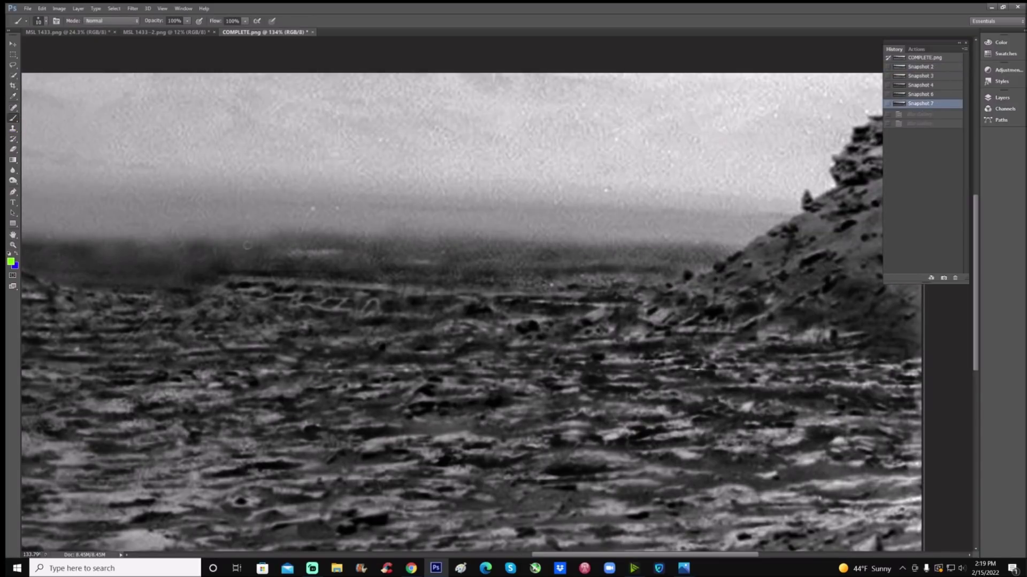
{"action": "mouse_move", "coordinate": [271, 256]}
{"action": "left_mouse_down"}
{"action": "mouse_move", "coordinate": [191, 280]}
{"action": "mouse_move", "coordinate": [219, 319]}
{"action": "mouse_move", "coordinate": [398, 284]}
{"action": "mouse_move", "coordinate": [272, 255]}
{"action": "left_mouse_up"}
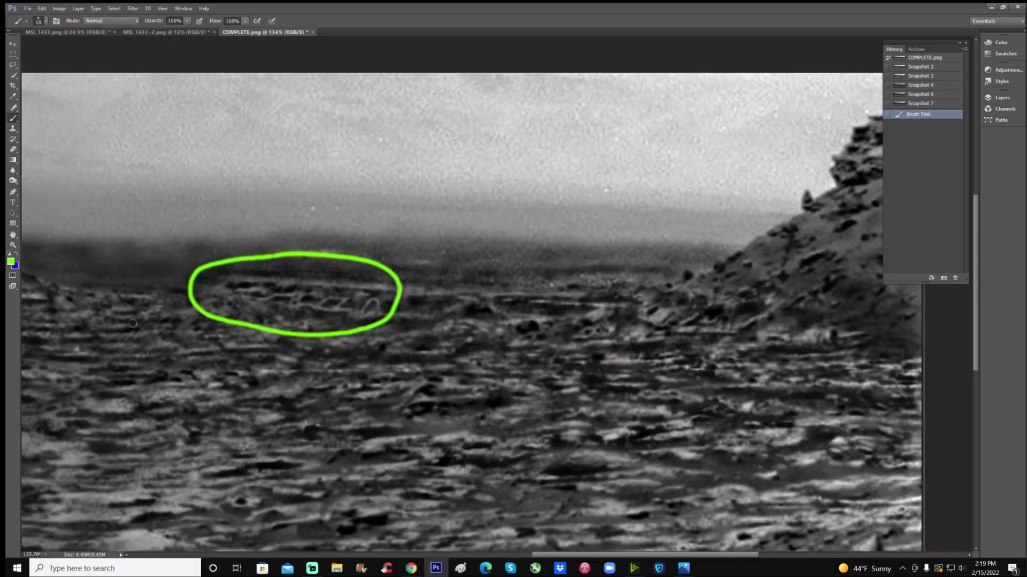
{"action": "mouse_move", "coordinate": [171, 332]}
{"action": "left_mouse_down"}
{"action": "mouse_move", "coordinate": [85, 331]}
{"action": "mouse_move", "coordinate": [29, 362]}
{"action": "mouse_move", "coordinate": [157, 380]}
{"action": "mouse_move", "coordinate": [306, 351]}
{"action": "mouse_move", "coordinate": [241, 329]}
{"action": "mouse_move", "coordinate": [144, 332]}
{"action": "left_mouse_up"}
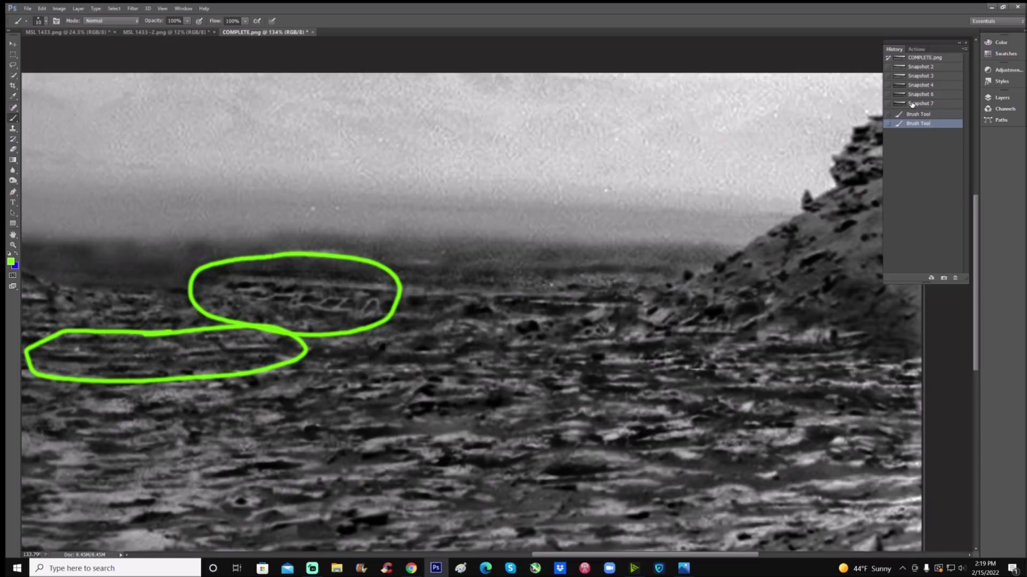
Step: Clear the green circles by restoring Snapshot 7 and alternate between Snapshot 2 and Snapshot 7 to compare the circled areas
{"action": "left_click", "coordinate": [912, 105]}
{"action": "left_click", "coordinate": [928, 67]}
{"action": "left_click", "coordinate": [936, 105]}
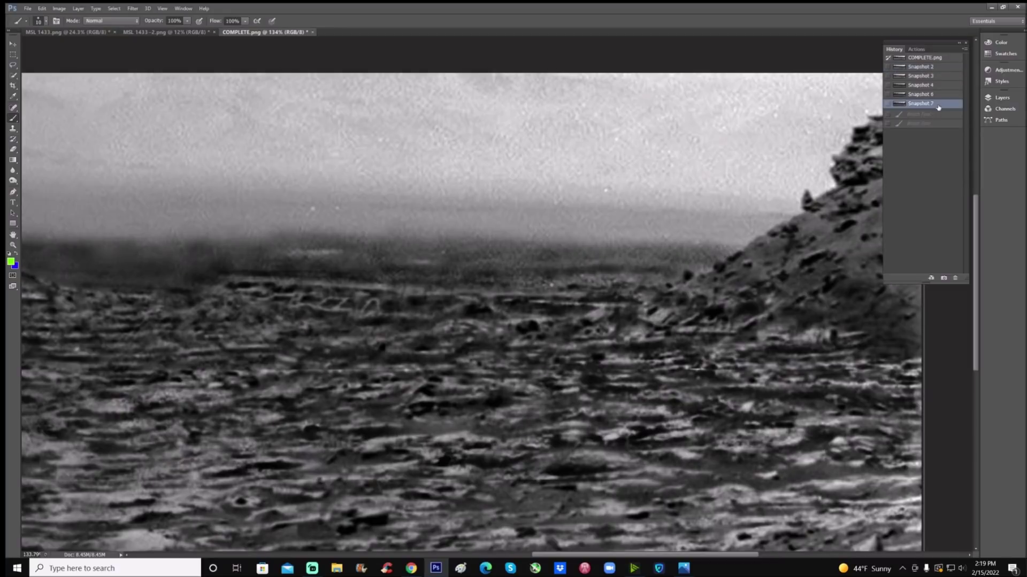
{"action": "left_click", "coordinate": [945, 68]}
{"action": "left_click", "coordinate": [938, 104]}
{"action": "left_click", "coordinate": [944, 68]}
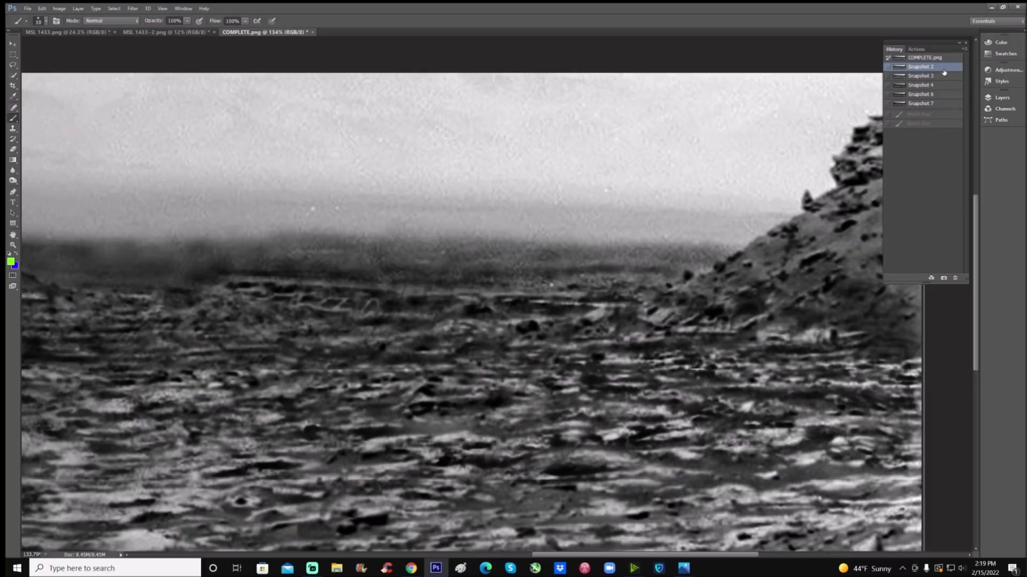
{"action": "left_click", "coordinate": [940, 105]}
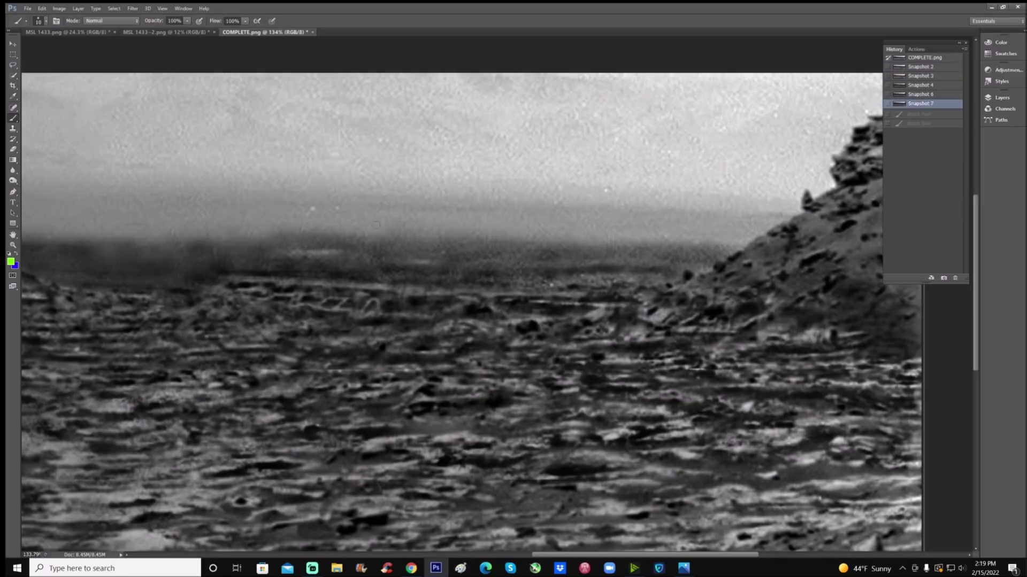
Step: Mark the features in the dark haze above the horizon with green strokes, and restore Snapshot 7
{"action": "mouse_move", "coordinate": [337, 156]}
{"action": "left_mouse_down"}
{"action": "mouse_move", "coordinate": [319, 244]}
{"action": "mouse_move", "coordinate": [331, 231]}
{"action": "left_mouse_up"}
{"action": "mouse_move", "coordinate": [415, 179]}
{"action": "left_mouse_down"}
{"action": "mouse_move", "coordinate": [406, 252]}
{"action": "mouse_move", "coordinate": [397, 236]}
{"action": "mouse_move", "coordinate": [457, 270]}
{"action": "mouse_move", "coordinate": [496, 274]}
{"action": "mouse_move", "coordinate": [464, 263]}
{"action": "left_mouse_up"}
{"action": "mouse_move", "coordinate": [381, 256]}
{"action": "left_mouse_down"}
{"action": "mouse_move", "coordinate": [414, 275]}
{"action": "mouse_move", "coordinate": [450, 264]}
{"action": "mouse_move", "coordinate": [381, 257]}
{"action": "left_mouse_up"}
{"action": "mouse_move", "coordinate": [316, 246]}
{"action": "left_mouse_down"}
{"action": "mouse_move", "coordinate": [292, 252]}
{"action": "mouse_move", "coordinate": [331, 267]}
{"action": "mouse_move", "coordinate": [304, 247]}
{"action": "left_mouse_up"}
{"action": "left_click", "coordinate": [917, 103]}
Step: Draw a green line along the horizon, a diagonal stroke above it and a wavy line across the sky, and restore Snapshot 7
{"action": "mouse_move", "coordinate": [211, 283]}
{"action": "left_mouse_down"}
{"action": "mouse_move", "coordinate": [229, 272]}
{"action": "mouse_move", "coordinate": [557, 275]}
{"action": "left_mouse_up"}
{"action": "left_click_drag", "start_coordinate": [391, 264], "coordinate": [456, 203]}
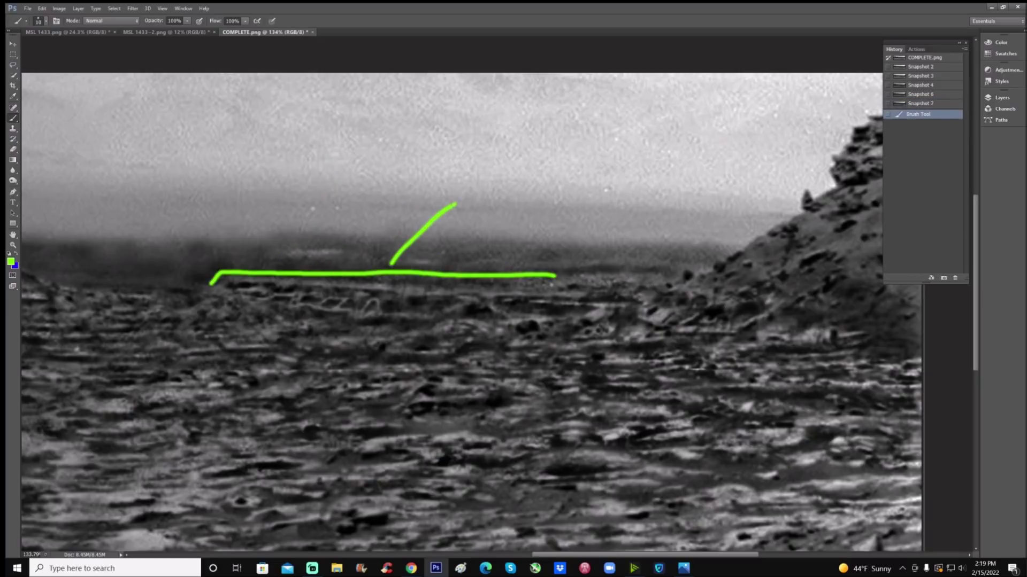
{"action": "mouse_move", "coordinate": [696, 125]}
{"action": "left_mouse_down"}
{"action": "mouse_move", "coordinate": [683, 165]}
{"action": "mouse_move", "coordinate": [114, 136]}
{"action": "left_mouse_up"}
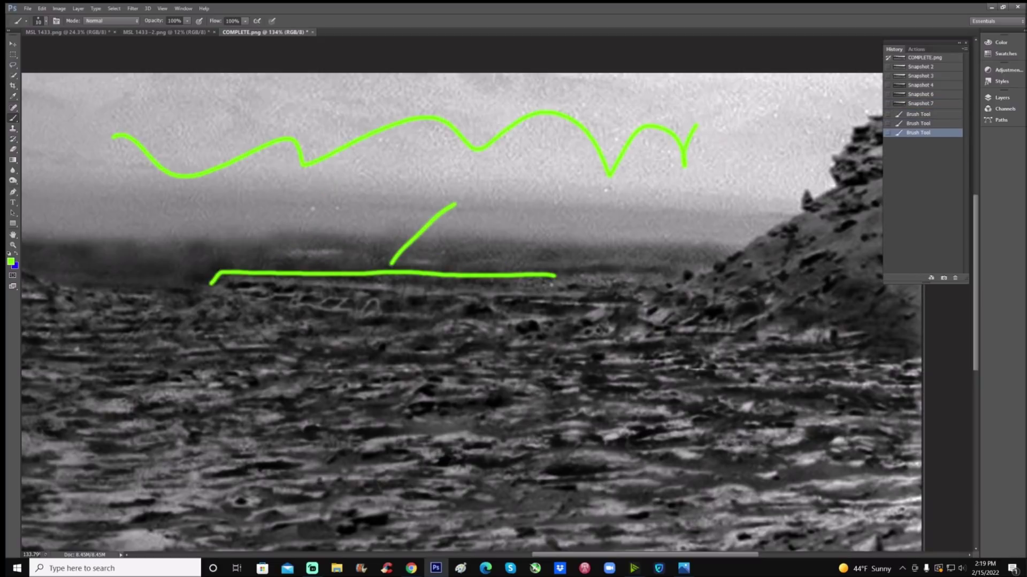
{"action": "left_click", "coordinate": [933, 104]}
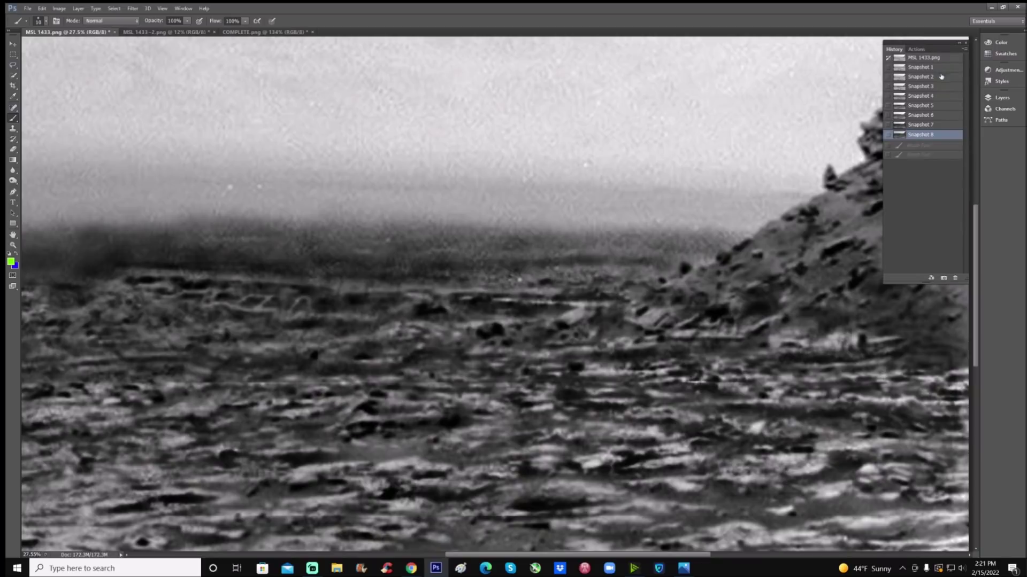
Step: View Snapshot 2 of MSL 1433.png and return to COMPLETE.png
{"action": "left_click", "coordinate": [939, 76]}
{"action": "key", "text": "ctrl+Tab"}
{"action": "key", "text": "ctrl+Tab"}
Step: Examine the joined panorama in COMPLETE.png from the layered ridge across the plain to the rocky hill
{"action": "left_click", "coordinate": [14, 246]}
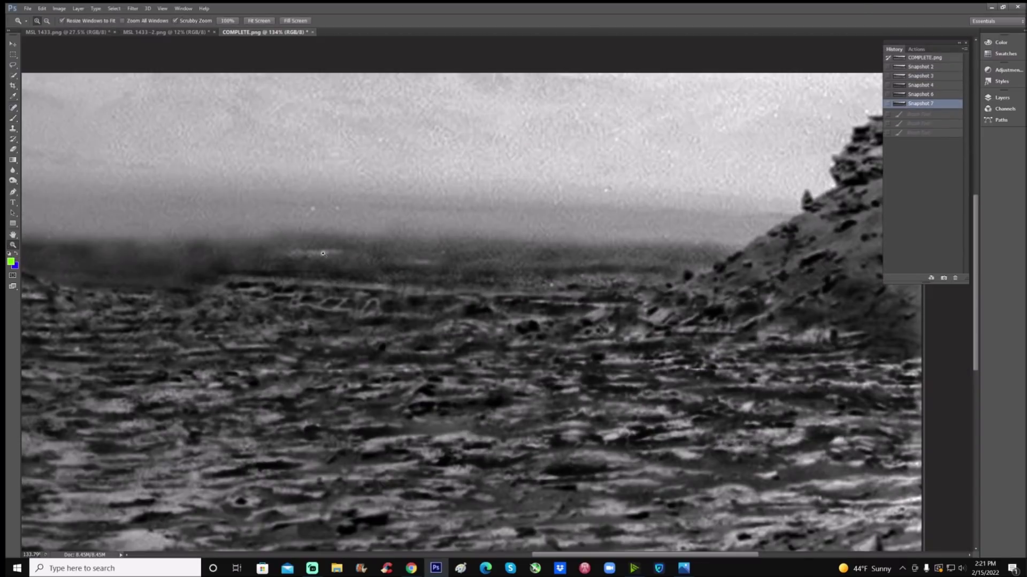
{"action": "left_click_drag", "start_coordinate": [32, 251], "coordinate": [16, 251]}
{"action": "left_click_drag", "start_coordinate": [655, 556], "coordinate": [564, 556]}
{"action": "left_click_drag", "start_coordinate": [428, 329], "coordinate": [448, 295]}
{"action": "left_click_drag", "start_coordinate": [656, 556], "coordinate": [759, 551]}
{"action": "scroll", "coordinate": [245, 346], "scroll_direction": "up", "scroll_amount": 1}
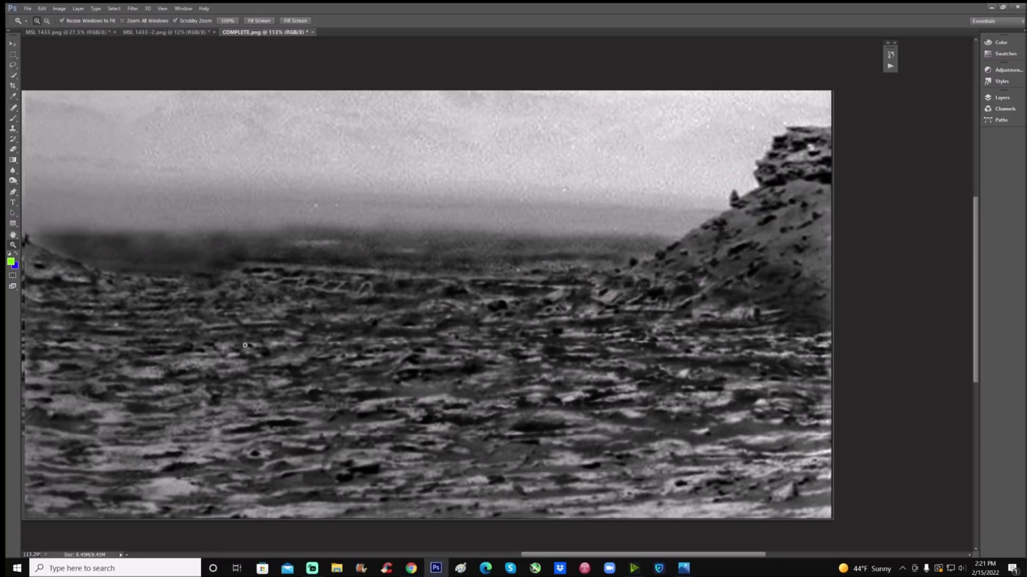
{"action": "scroll", "coordinate": [104, 299], "scroll_direction": "up", "scroll_amount": 1}
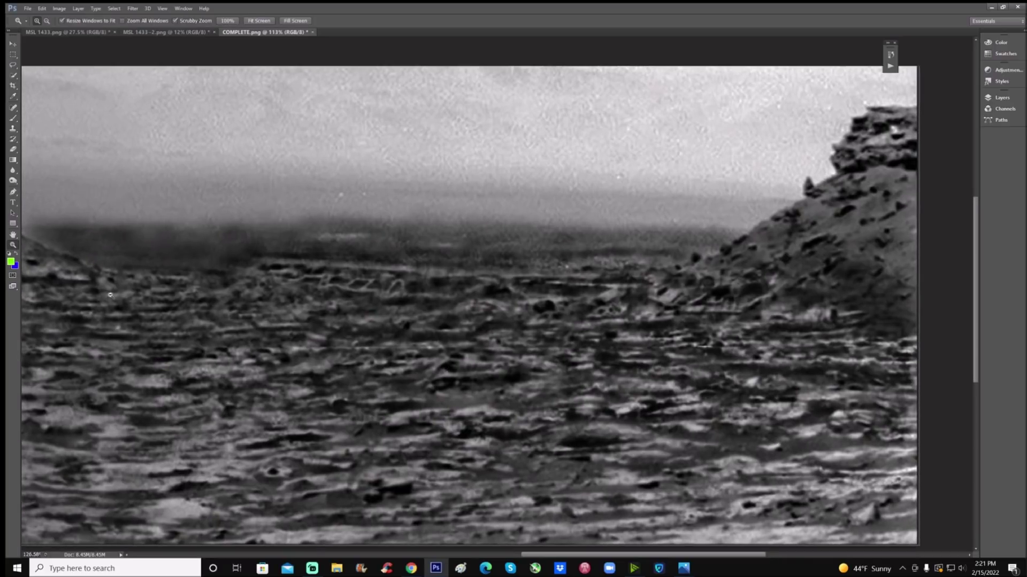
{"action": "left_click_drag", "start_coordinate": [737, 561], "coordinate": [649, 571]}
{"action": "left_click", "coordinate": [689, 337], "text": "alt"}
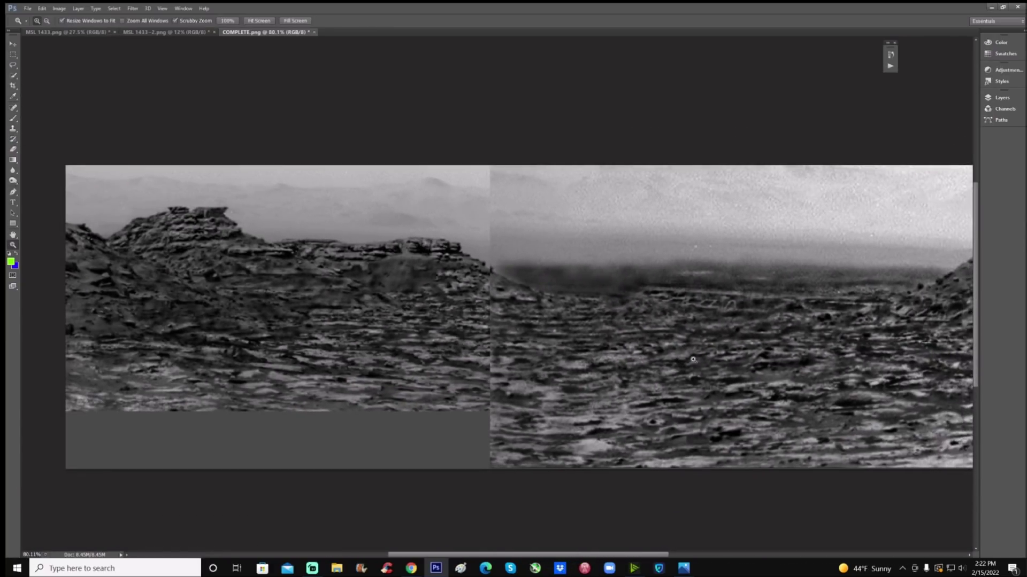
{"action": "scroll", "coordinate": [706, 366], "scroll_direction": "right", "scroll_amount": 2}
{"action": "left_click", "coordinate": [653, 372]}
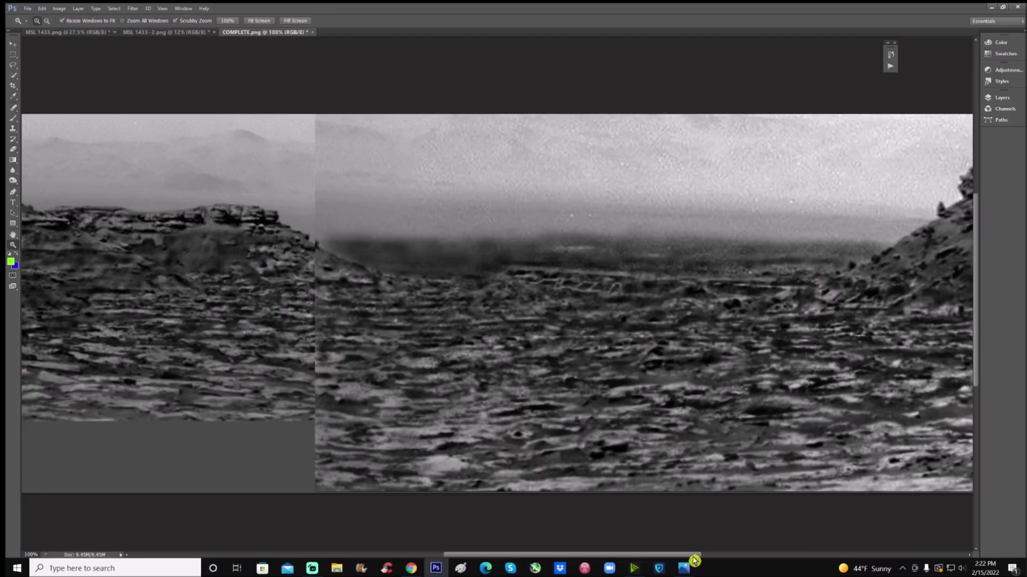
{"action": "left_click_drag", "start_coordinate": [693, 560], "coordinate": [630, 558]}
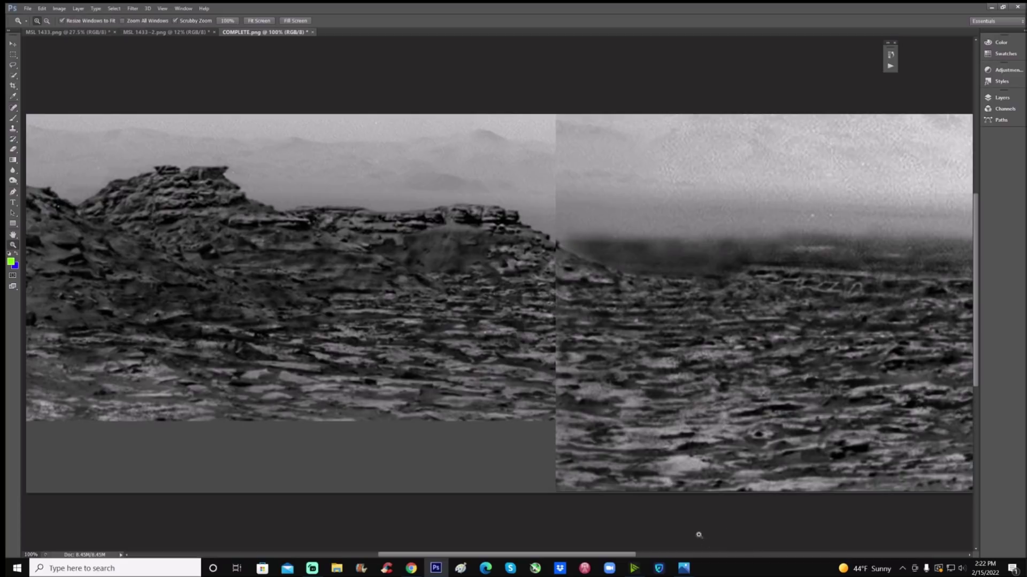
{"action": "left_click_drag", "start_coordinate": [631, 555], "coordinate": [677, 528]}
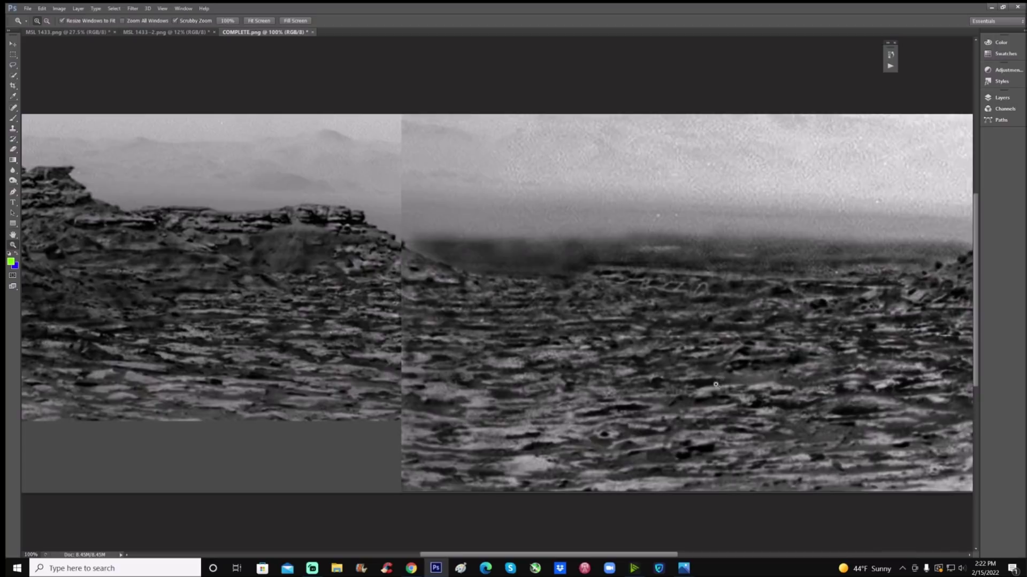
{"action": "scroll", "coordinate": [719, 381], "scroll_direction": "down", "scroll_amount": 3}
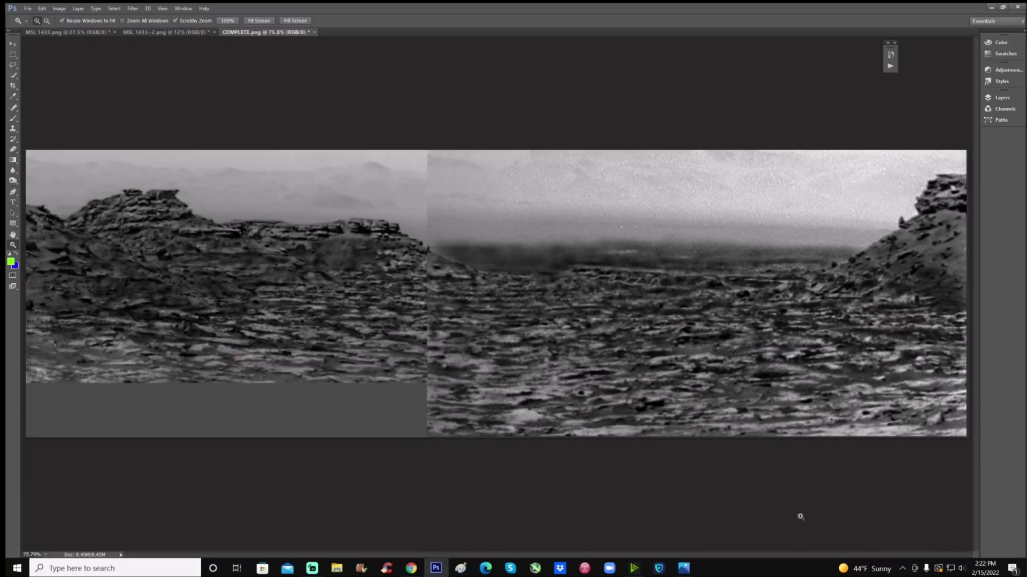